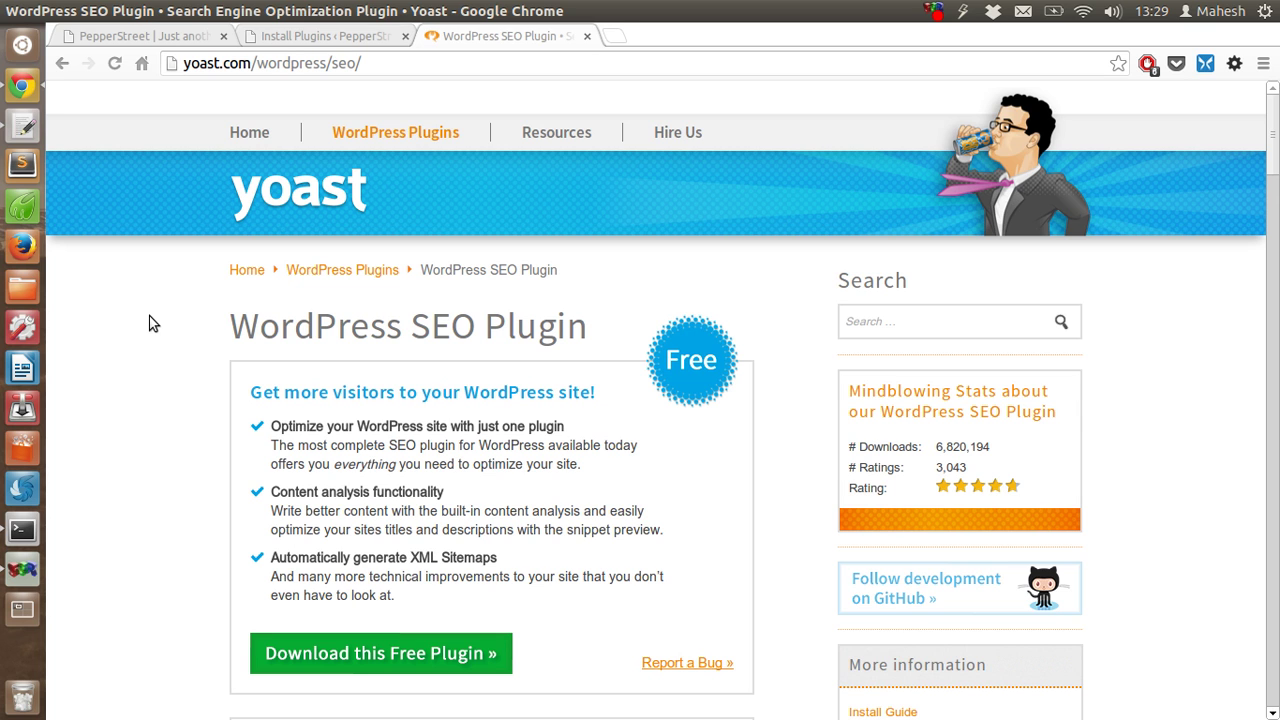
Step: Review the WordPress SEO Plugin page on yoast.com, including its benefits, feature list, feature descriptions and download section
scroll(176, 301, "down", 3)
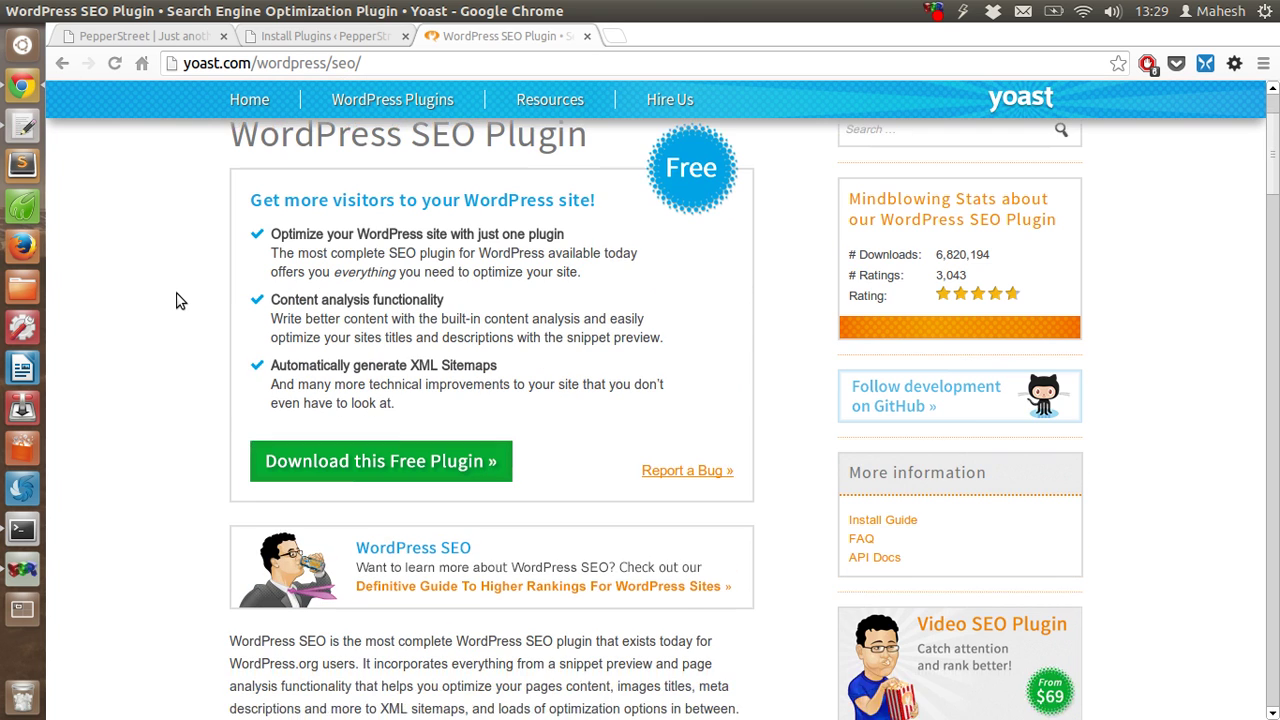
scroll(176, 301, "down", 5)
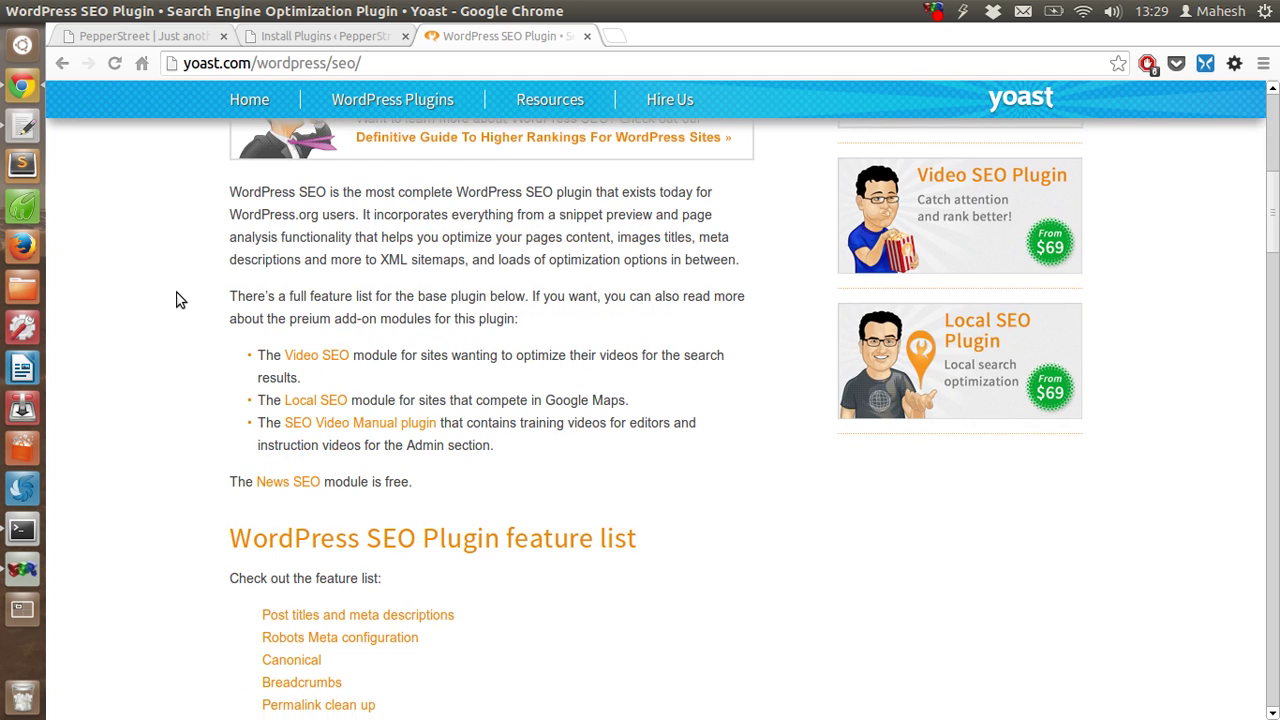
scroll(176, 301, "down", 4)
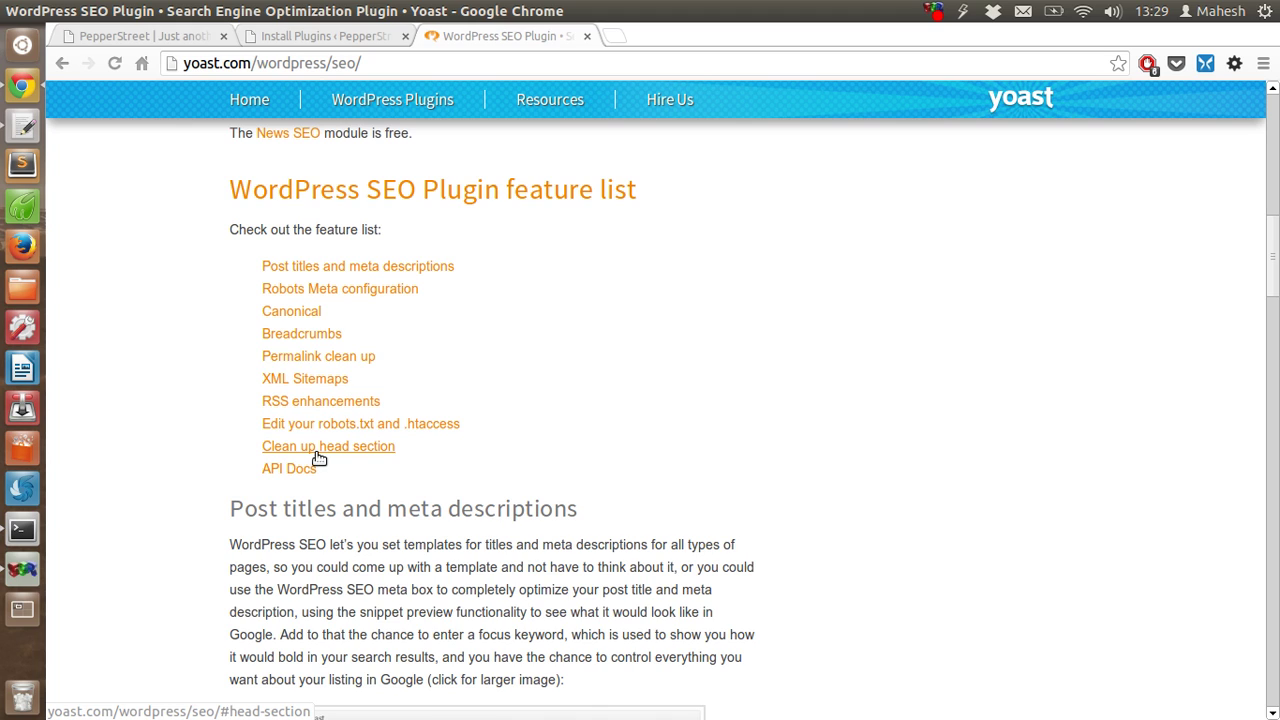
scroll(195, 418, "down", 5)
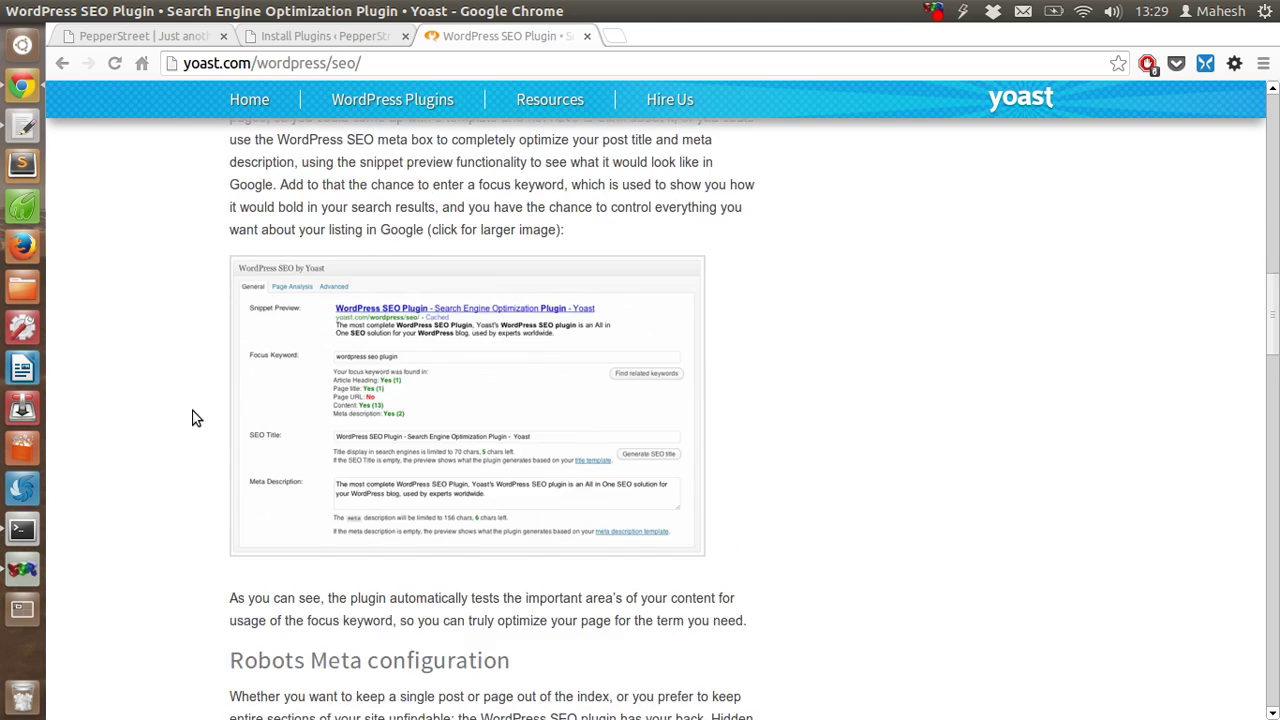
scroll(195, 418, "down", 4)
scroll(195, 407, "down", 9)
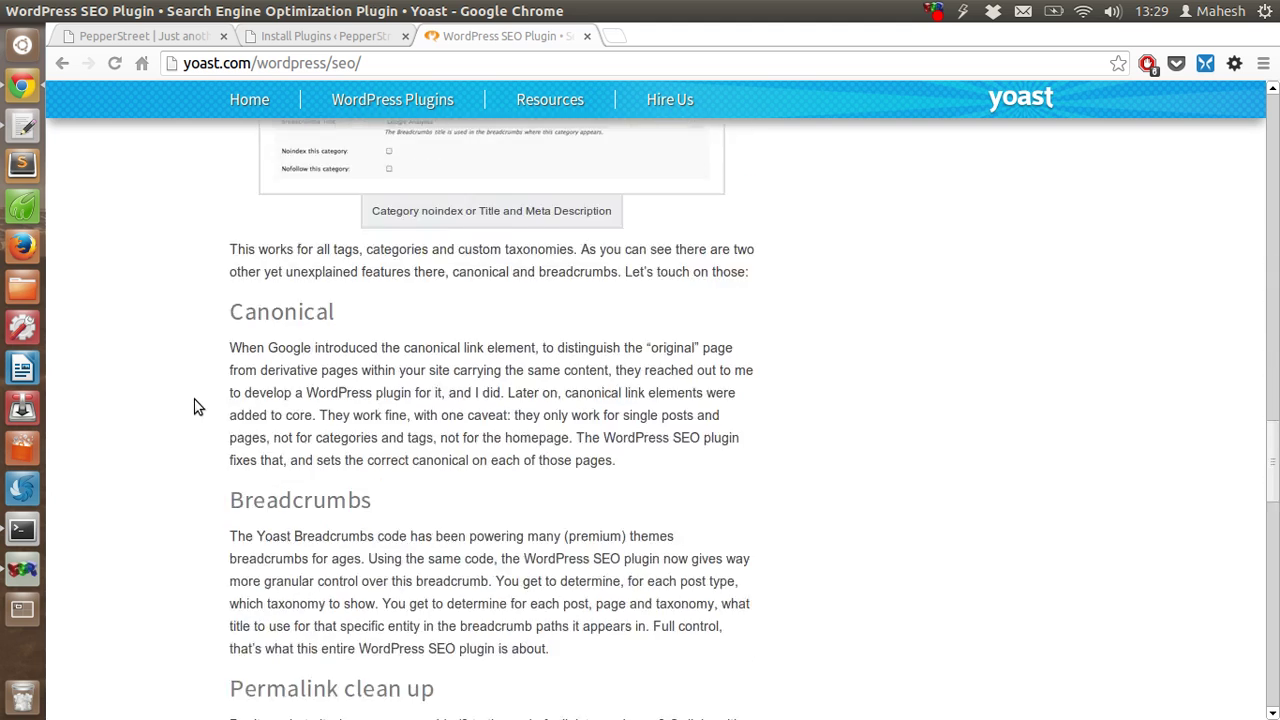
scroll(195, 407, "down", 13)
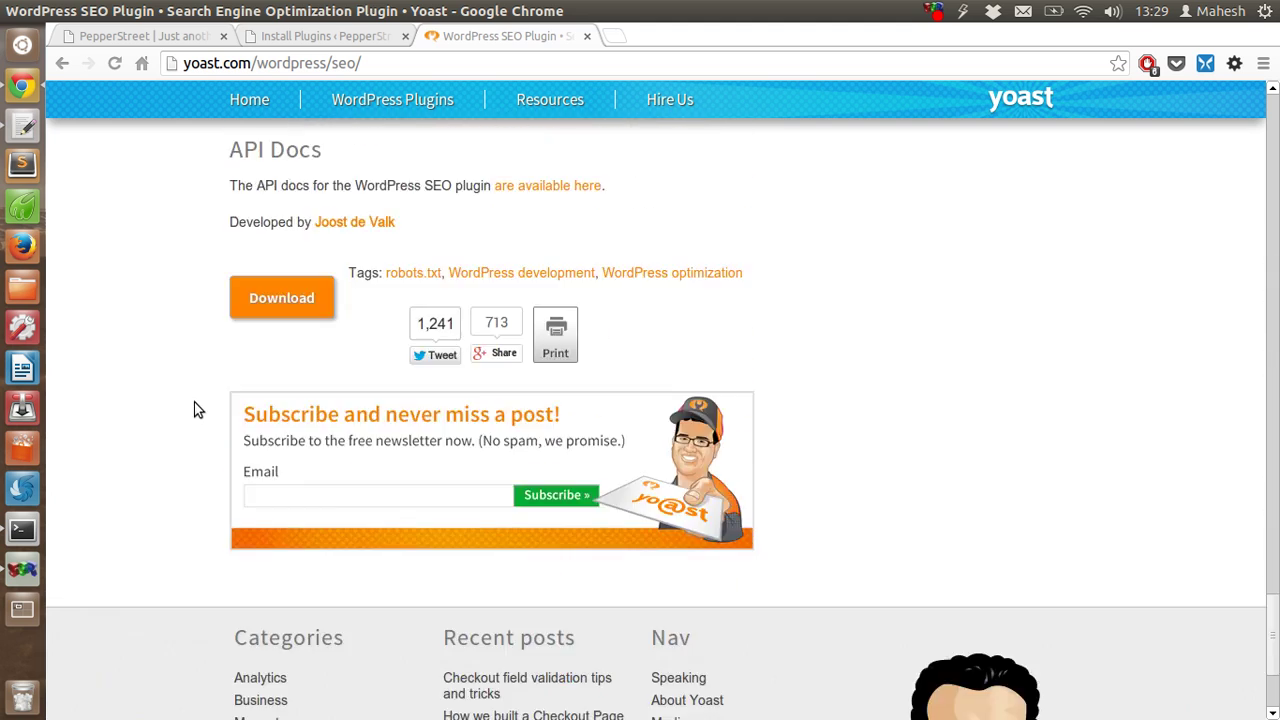
scroll(197, 409, "up", 12)
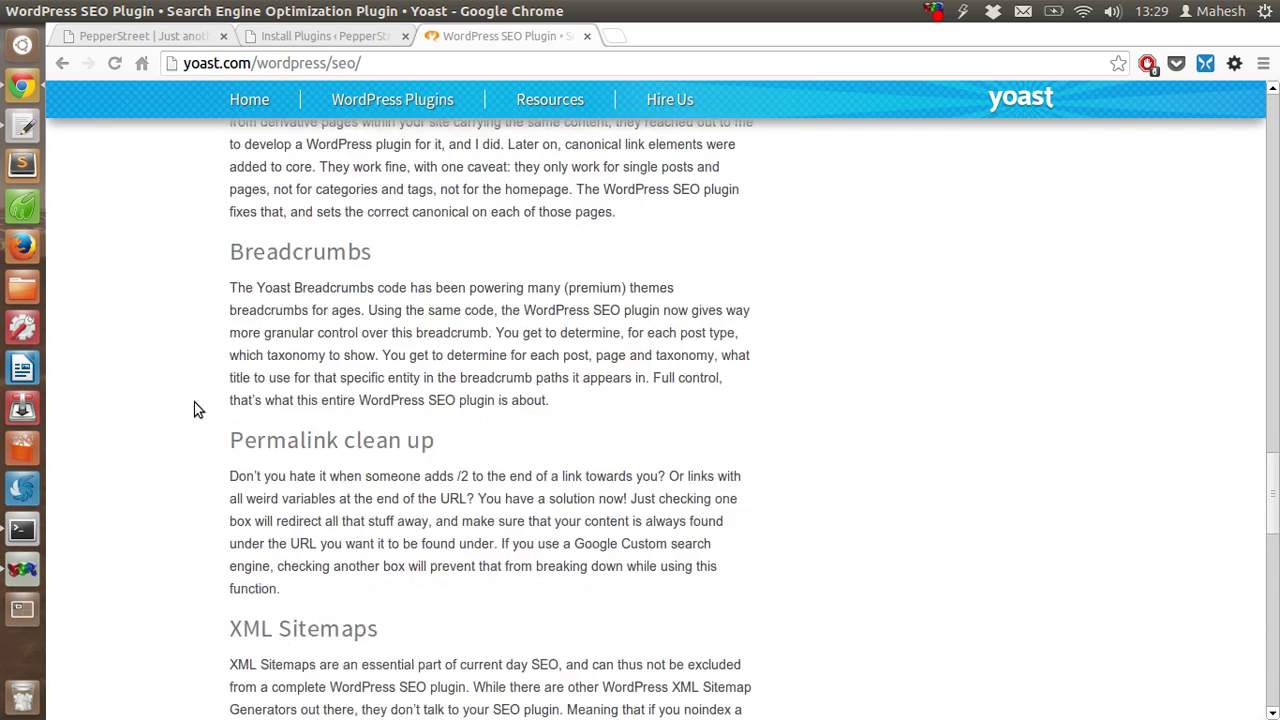
scroll(197, 409, "up", 6)
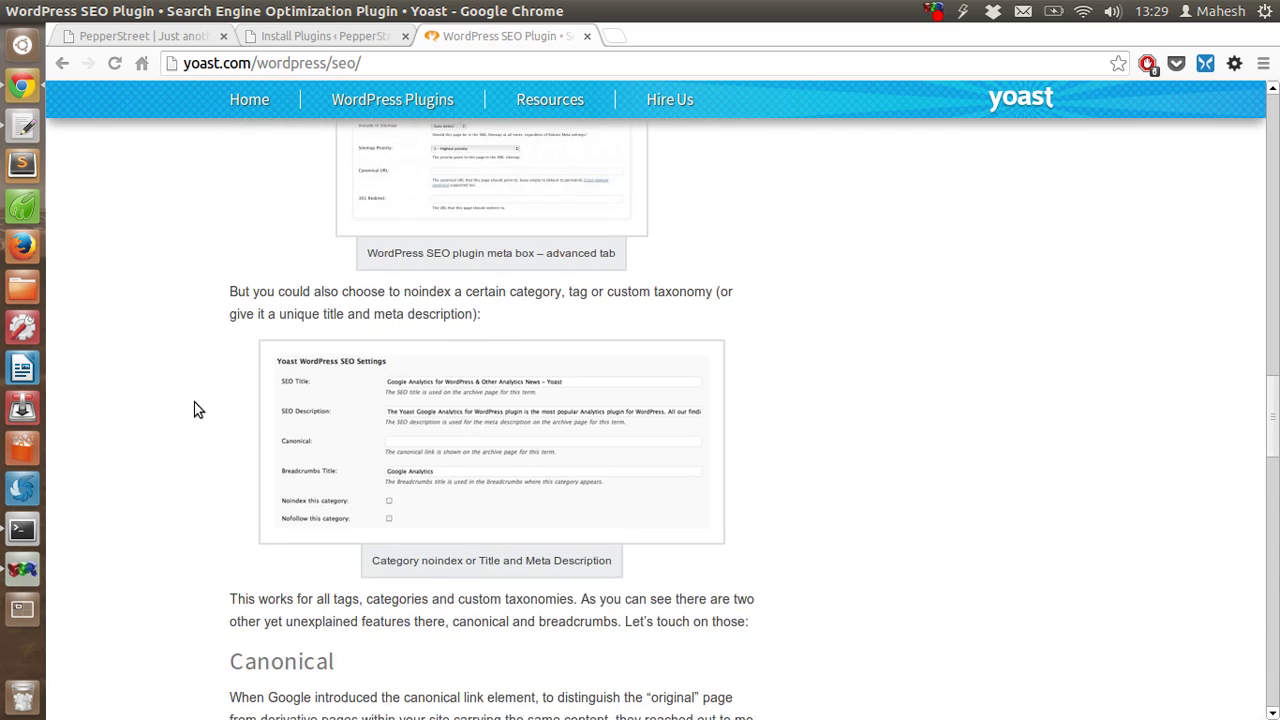
scroll(197, 409, "up", 10)
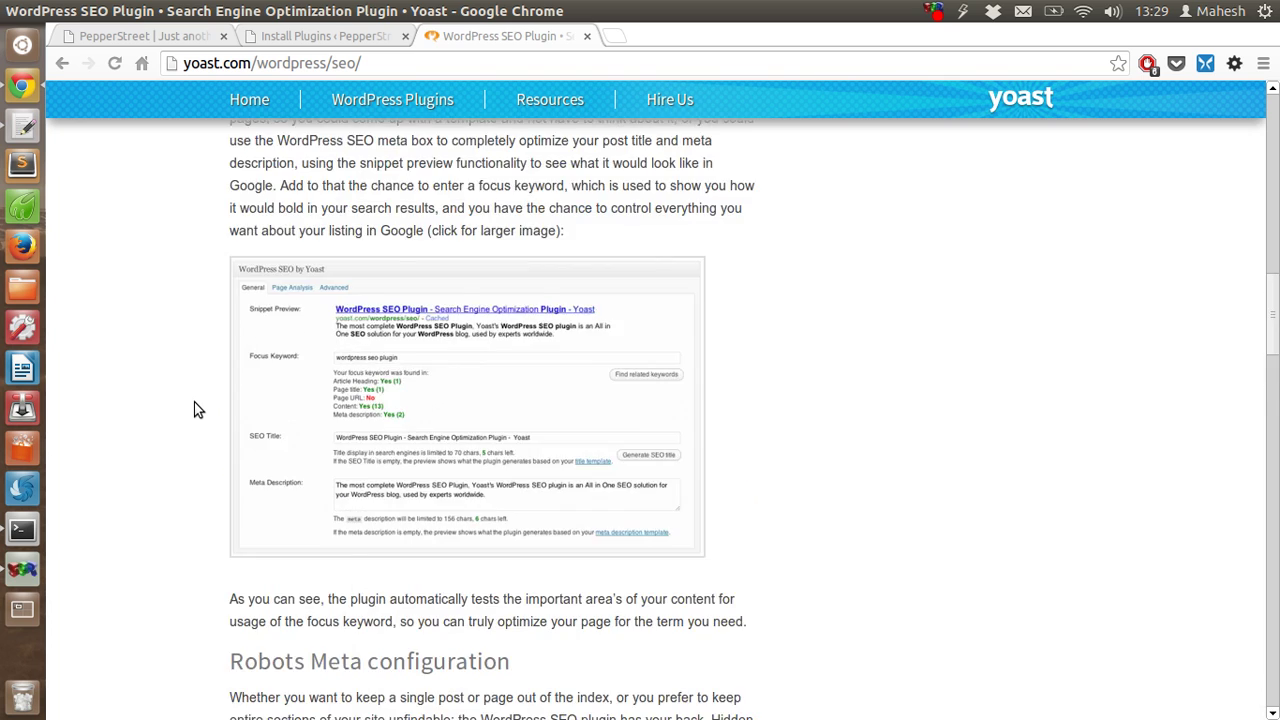
scroll(197, 409, "up", 10)
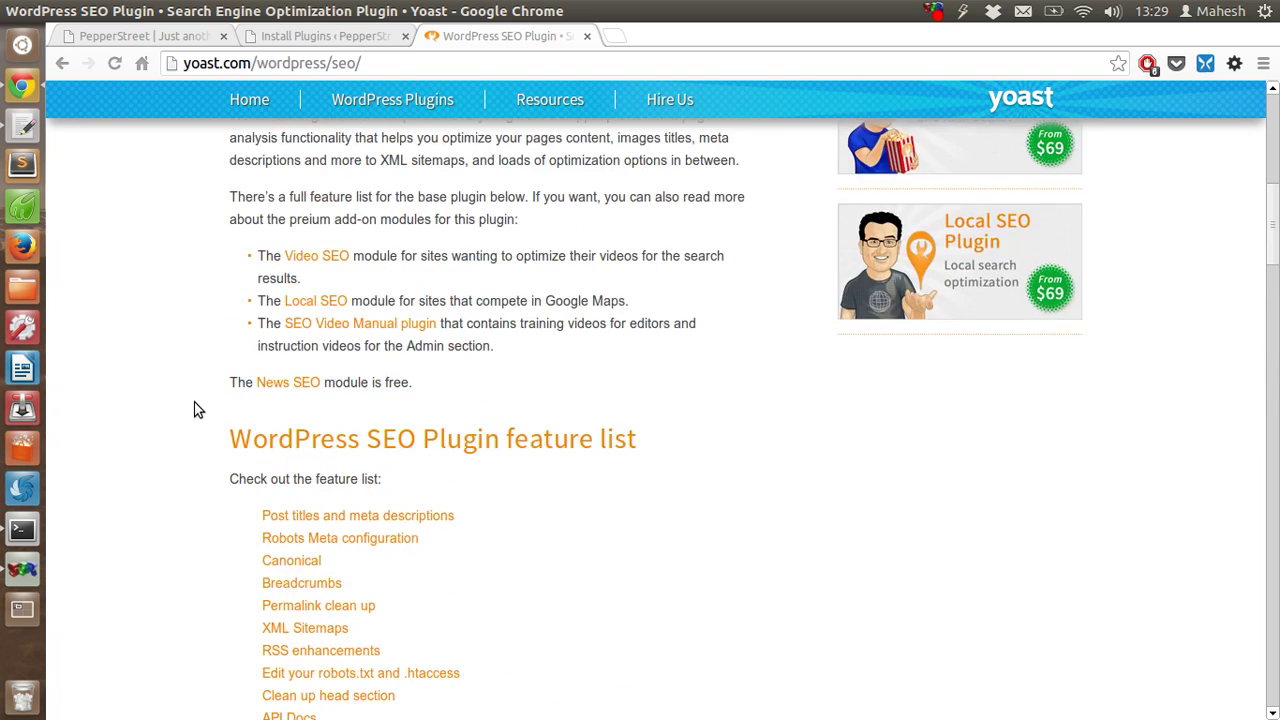
scroll(197, 409, "up", 3)
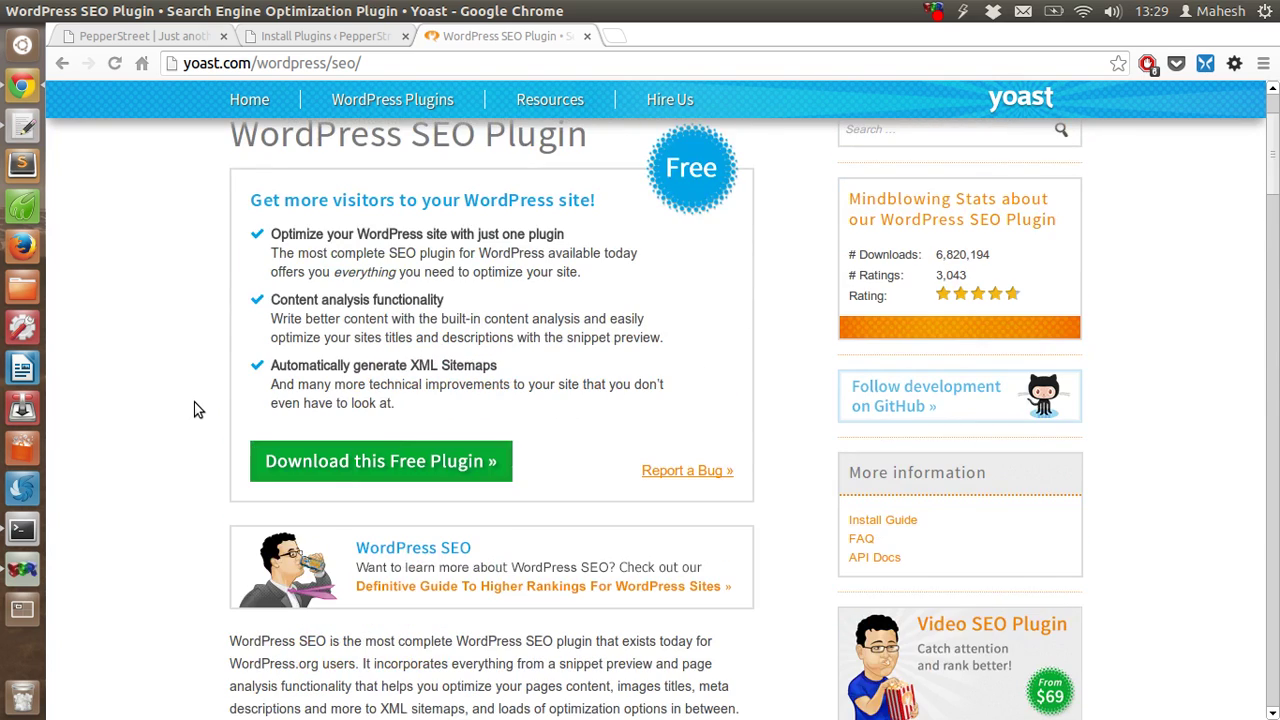
scroll(197, 409, "up", 1)
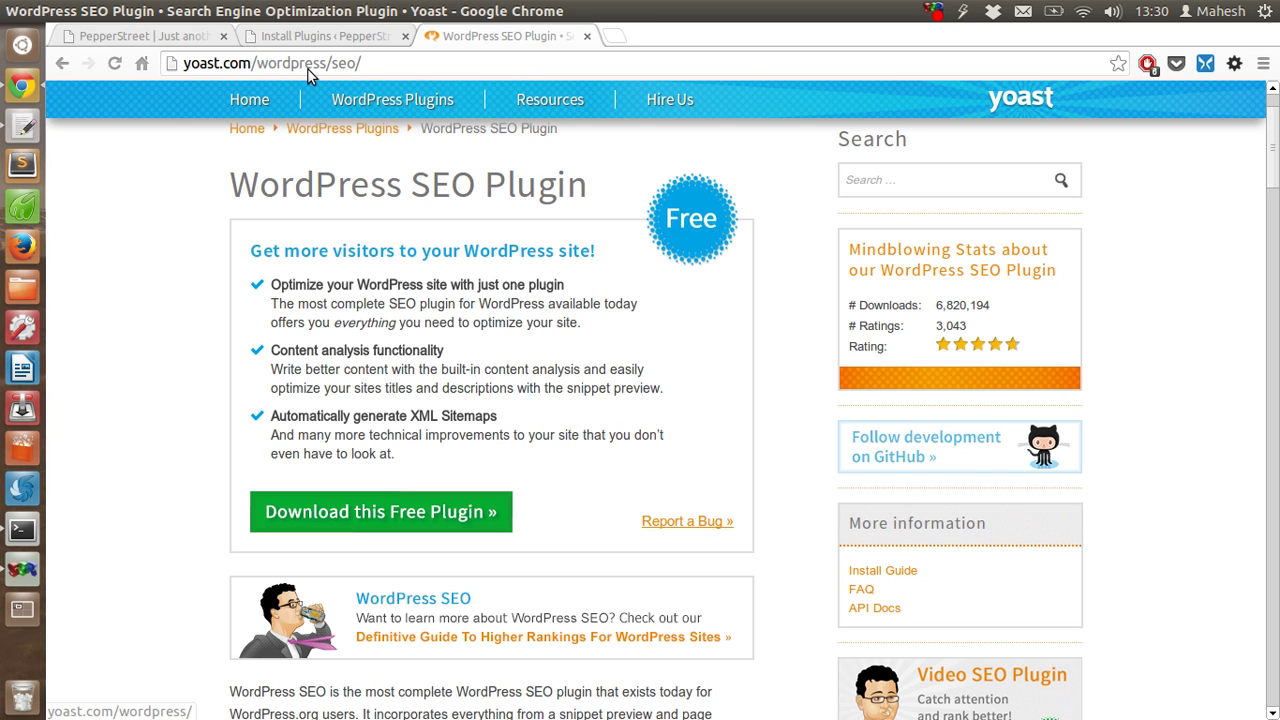
Step: Install the WordPress SEO by Yoast 1.4.19 plugin from the WordPress plugin search results for Yoast SEO
left_click(296, 38)
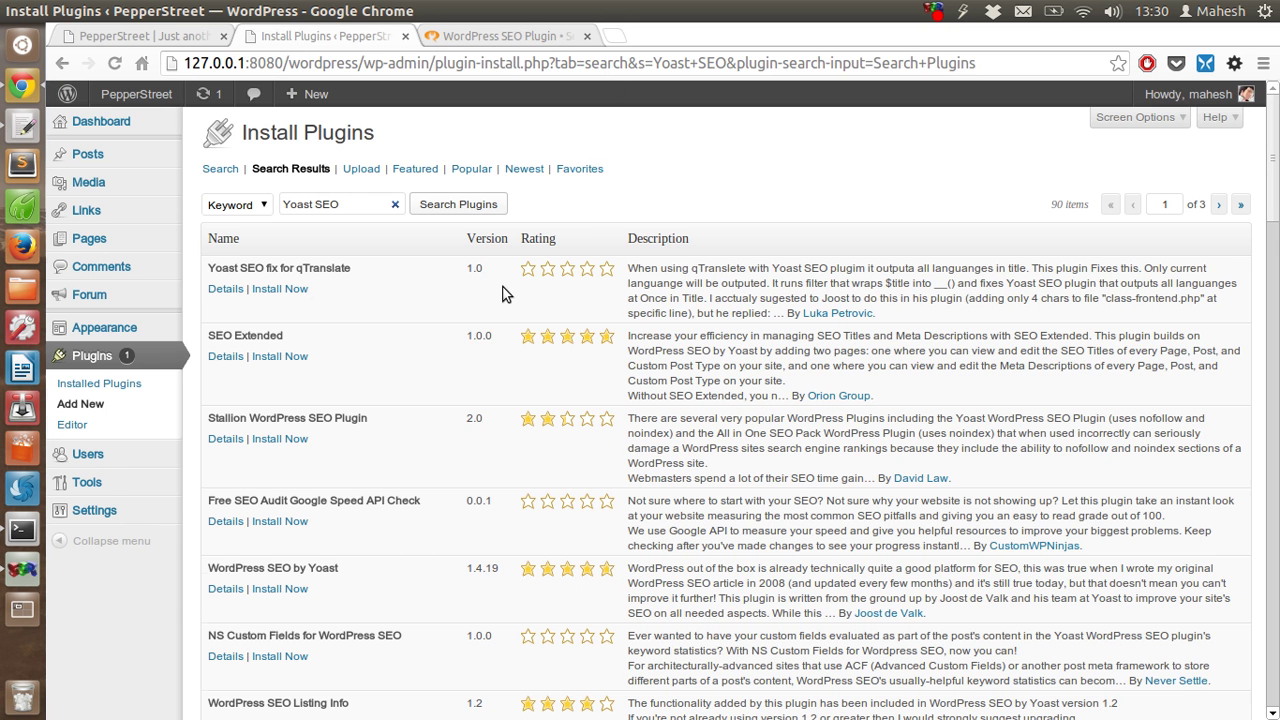
scroll(503, 293, "down", 3)
scroll(495, 293, "up", 3)
left_click(89, 384)
triple_click(316, 204)
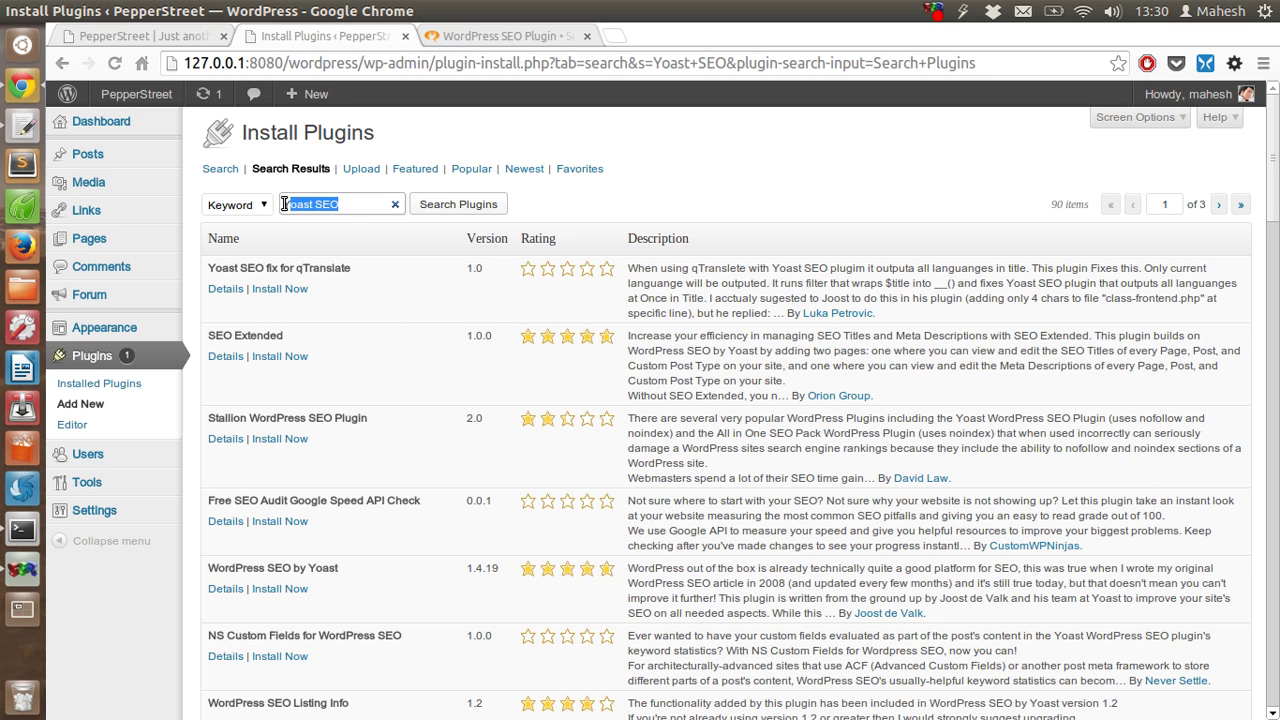
left_click(313, 204)
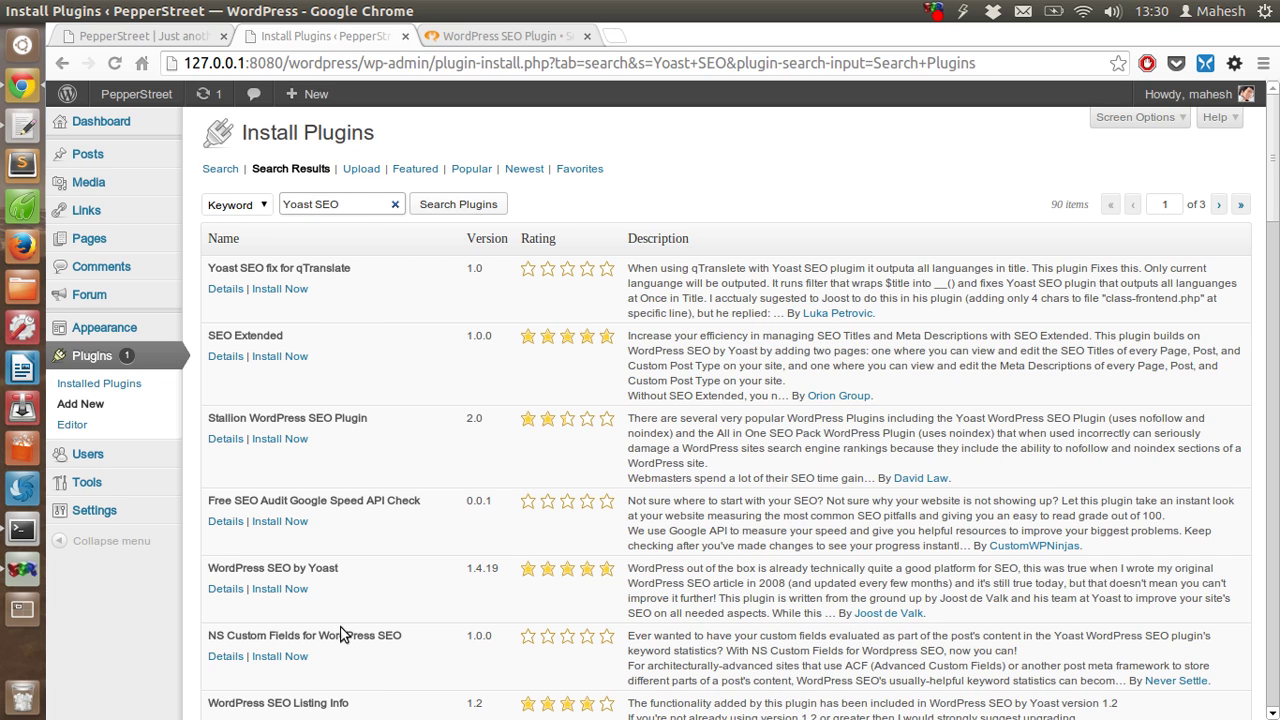
scroll(377, 339, "down", 5)
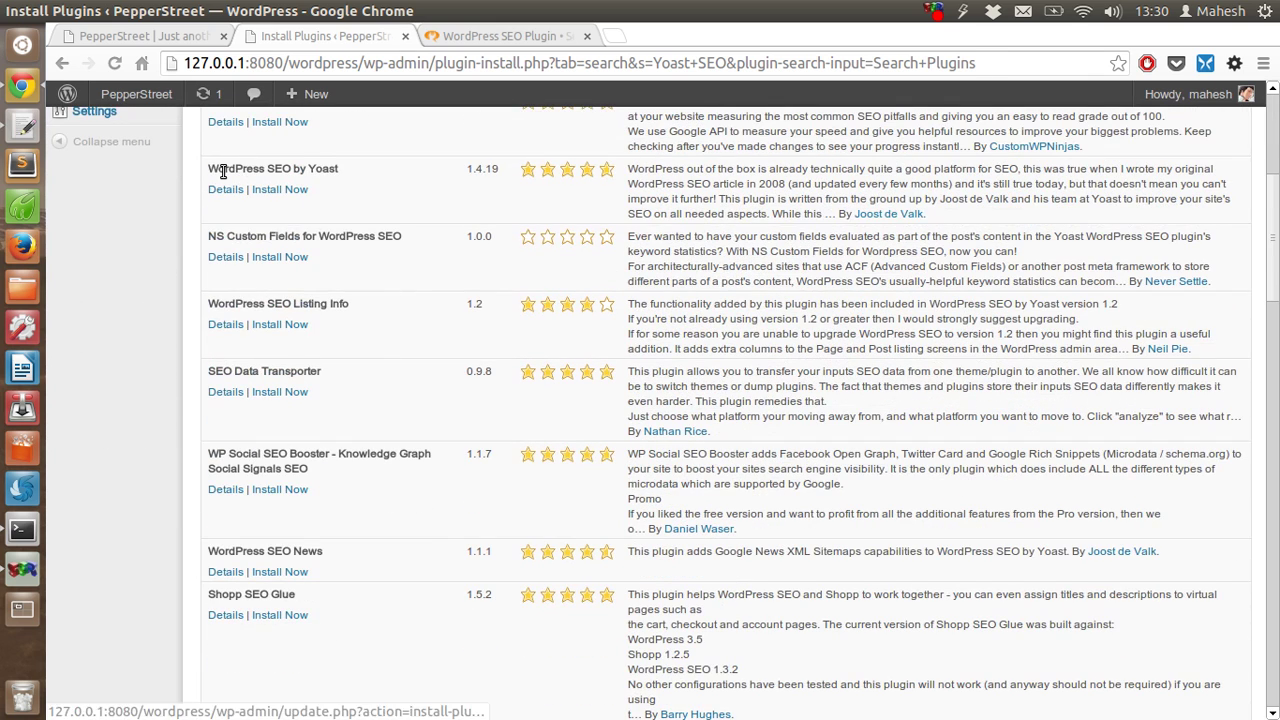
left_click_drag(207, 168, 357, 171)
left_click(360, 176)
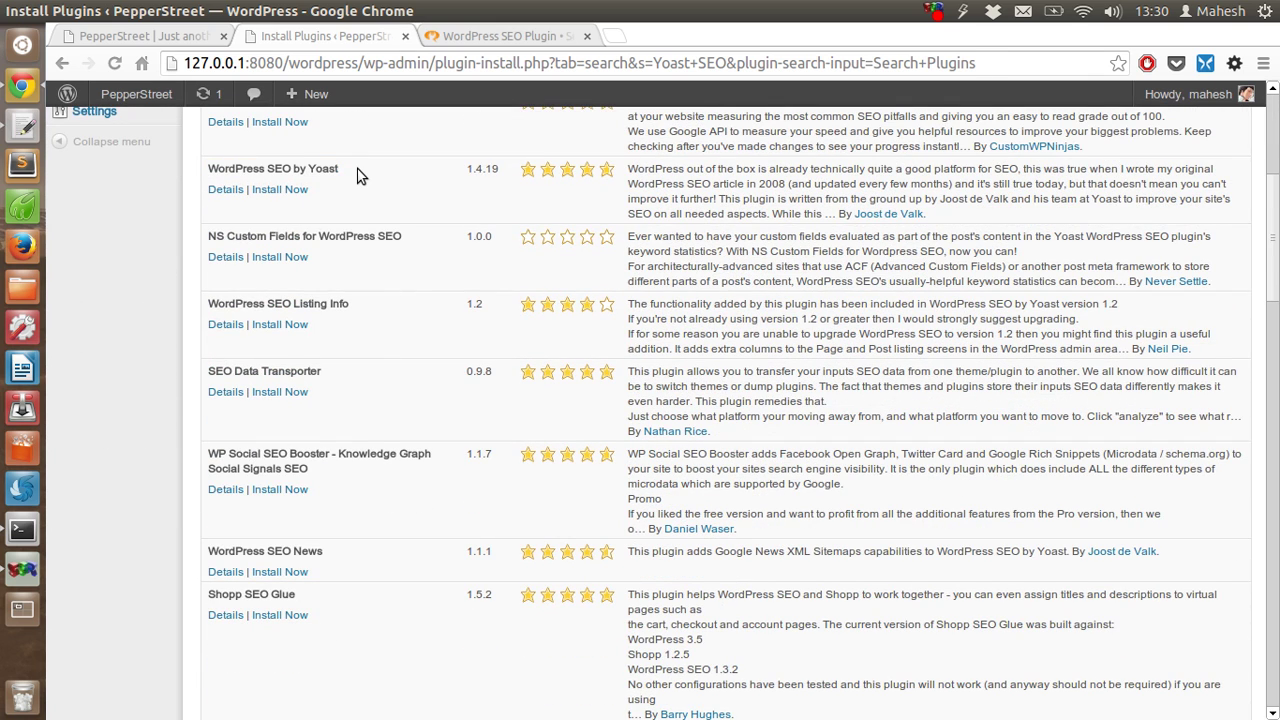
left_click(305, 193)
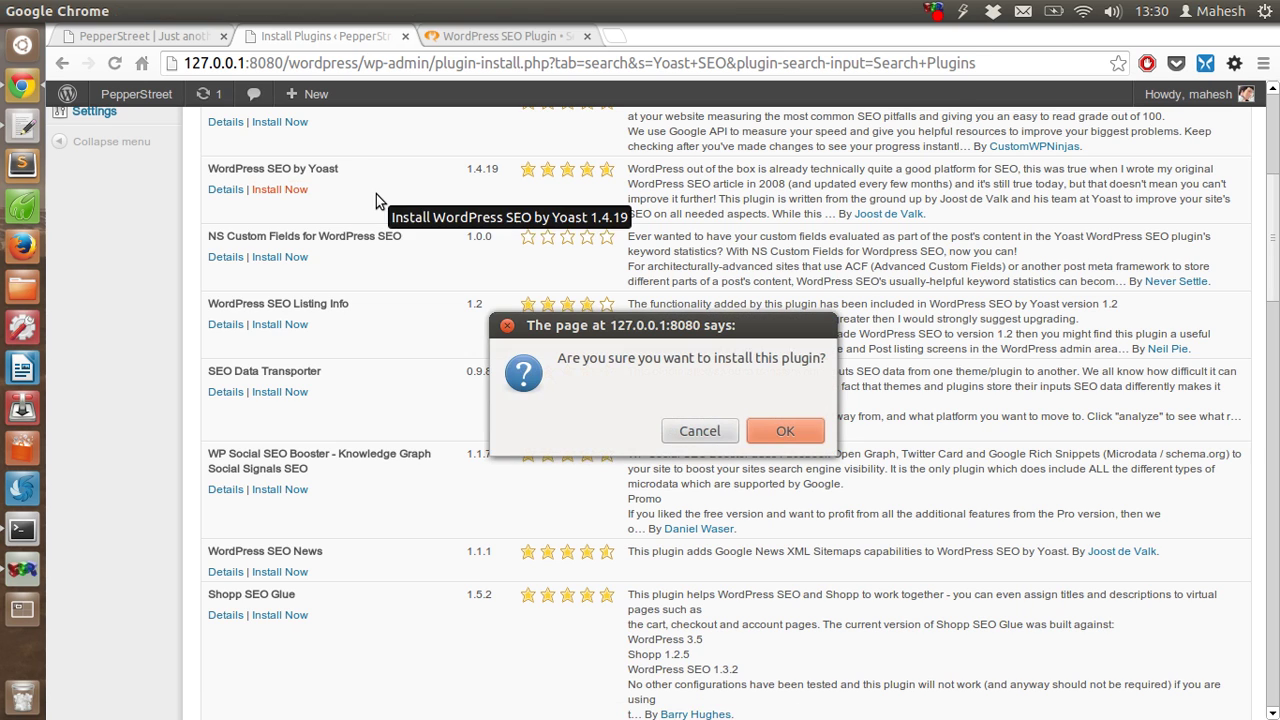
left_click(793, 428)
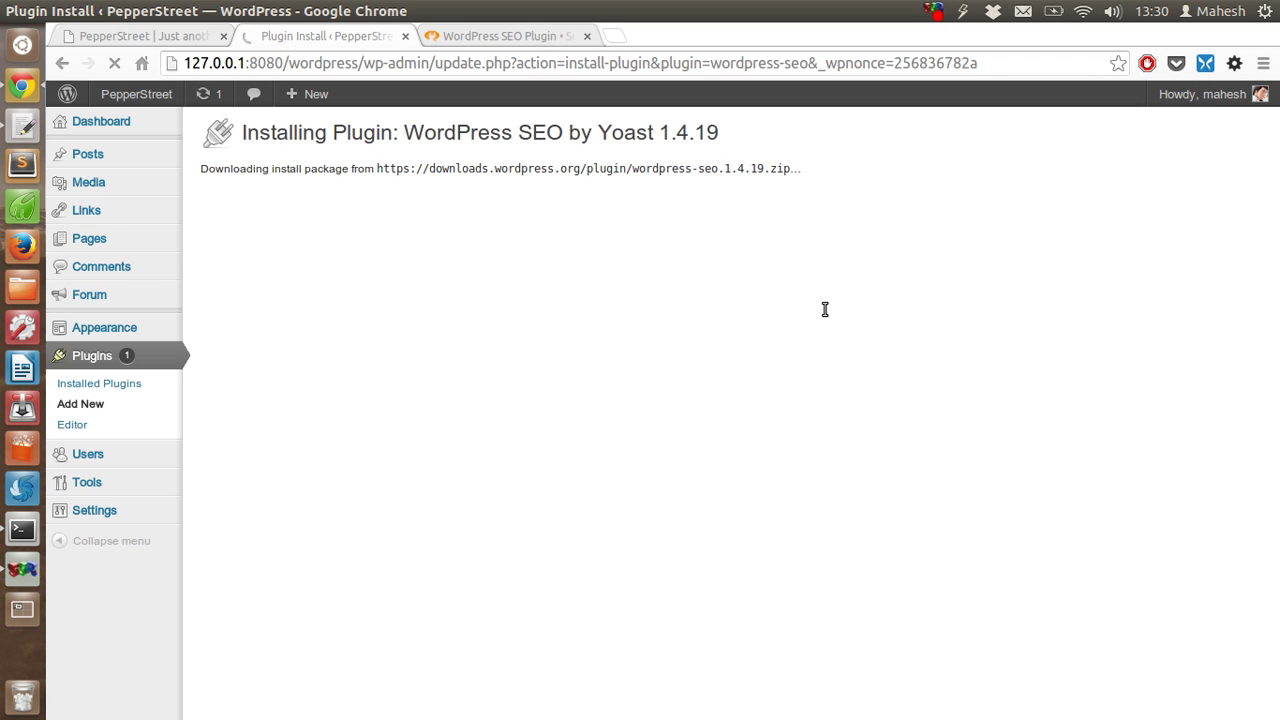
Step: Read the add-on modules and feature list on the Yoast plugin page while the installation runs
left_click(498, 38)
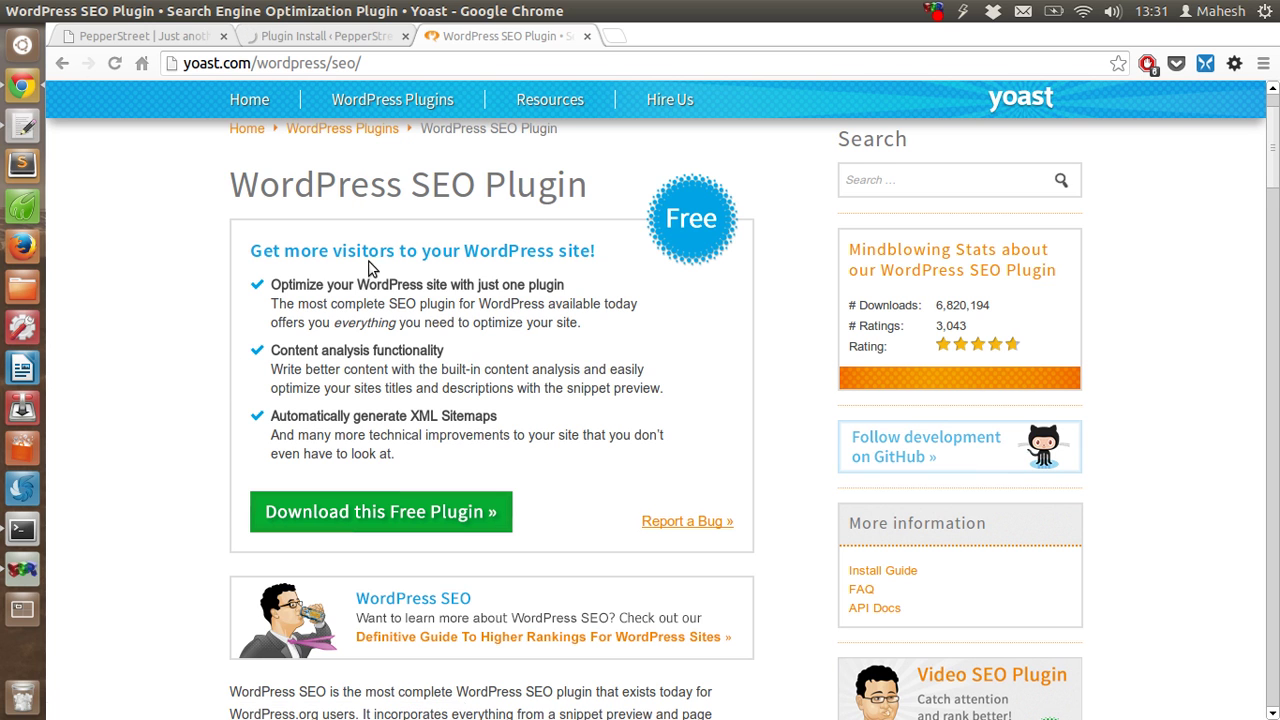
left_click(320, 36)
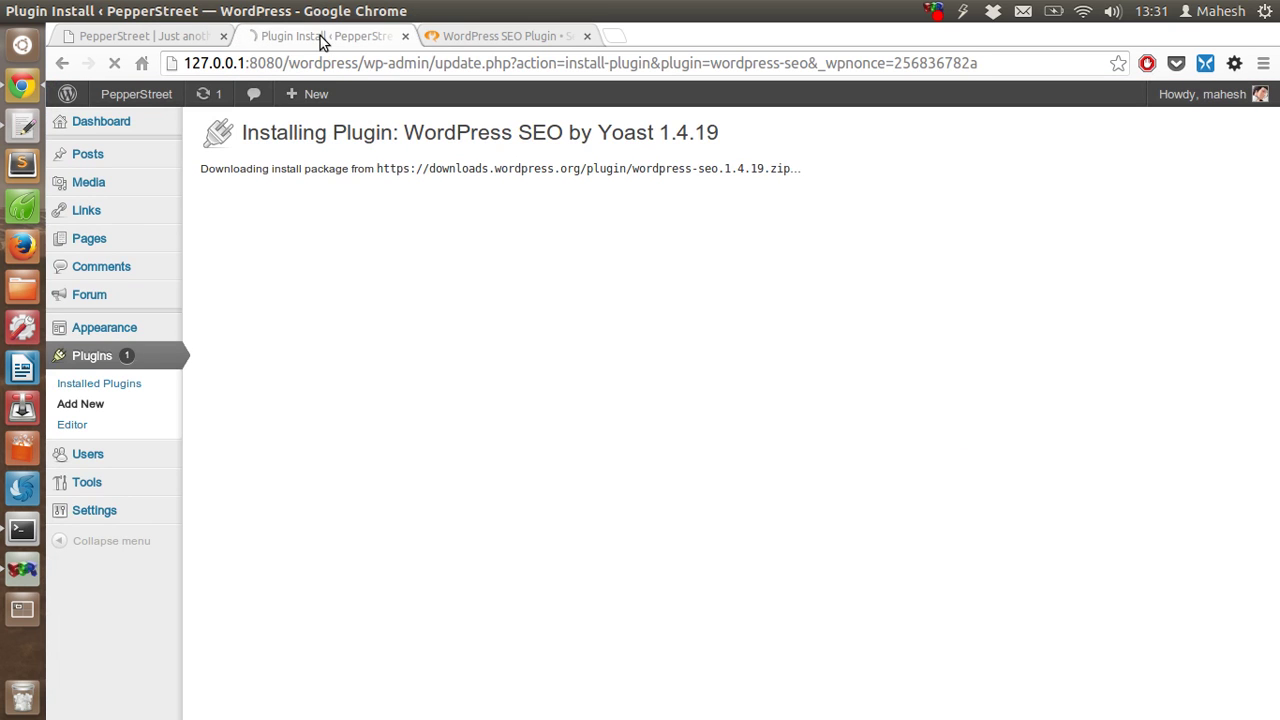
left_click(481, 37)
scroll(217, 480, "down", 5)
scroll(217, 487, "down", 1)
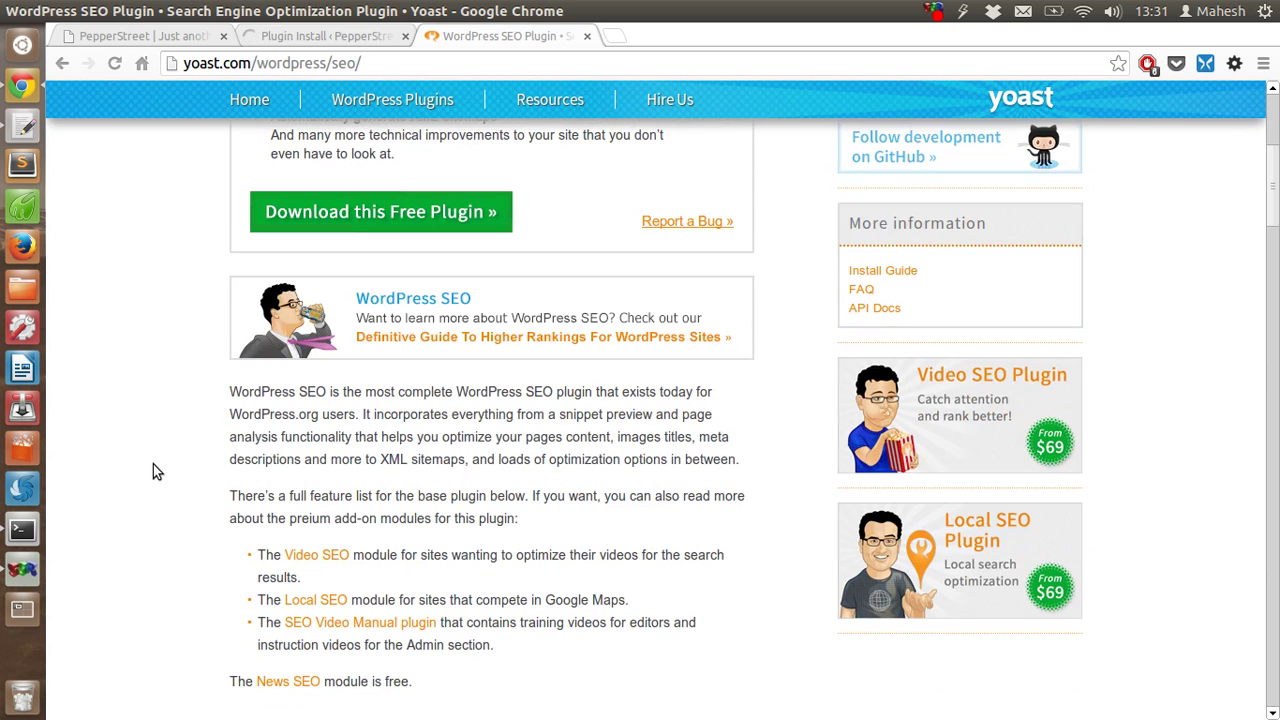
scroll(145, 445, "down", 9)
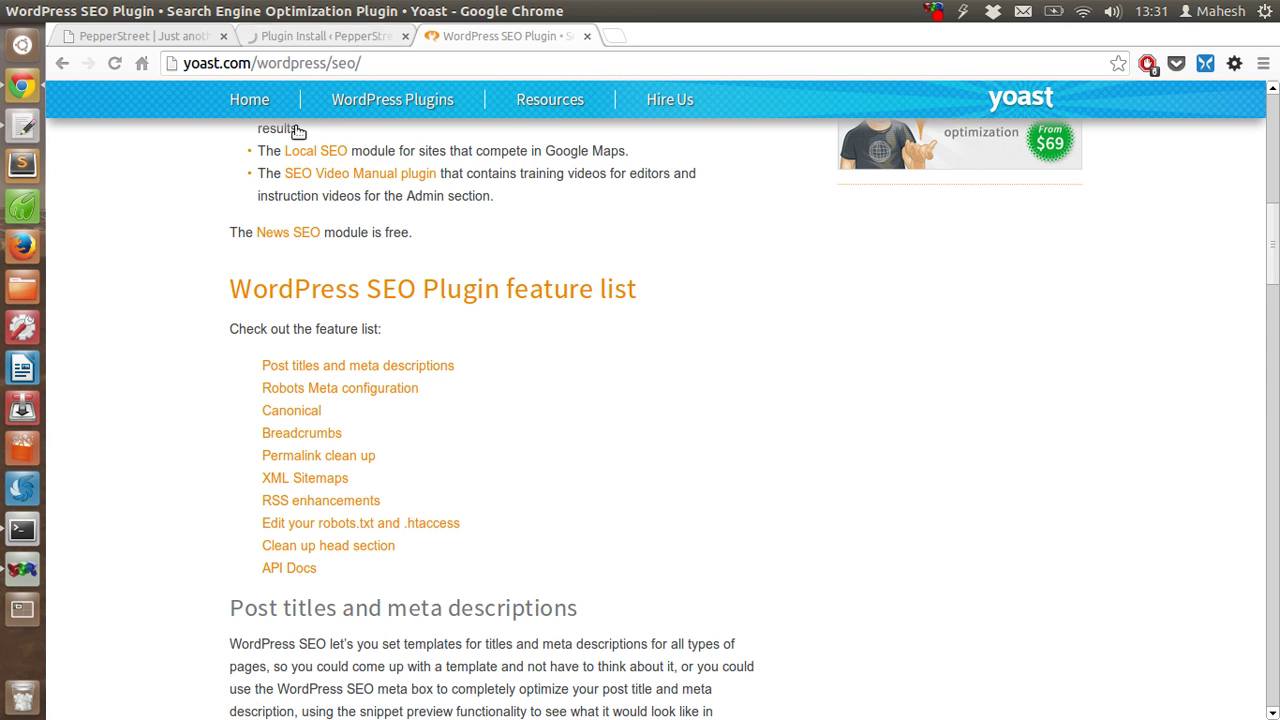
scroll(136, 337, "up", 6)
scroll(140, 338, "up", 3)
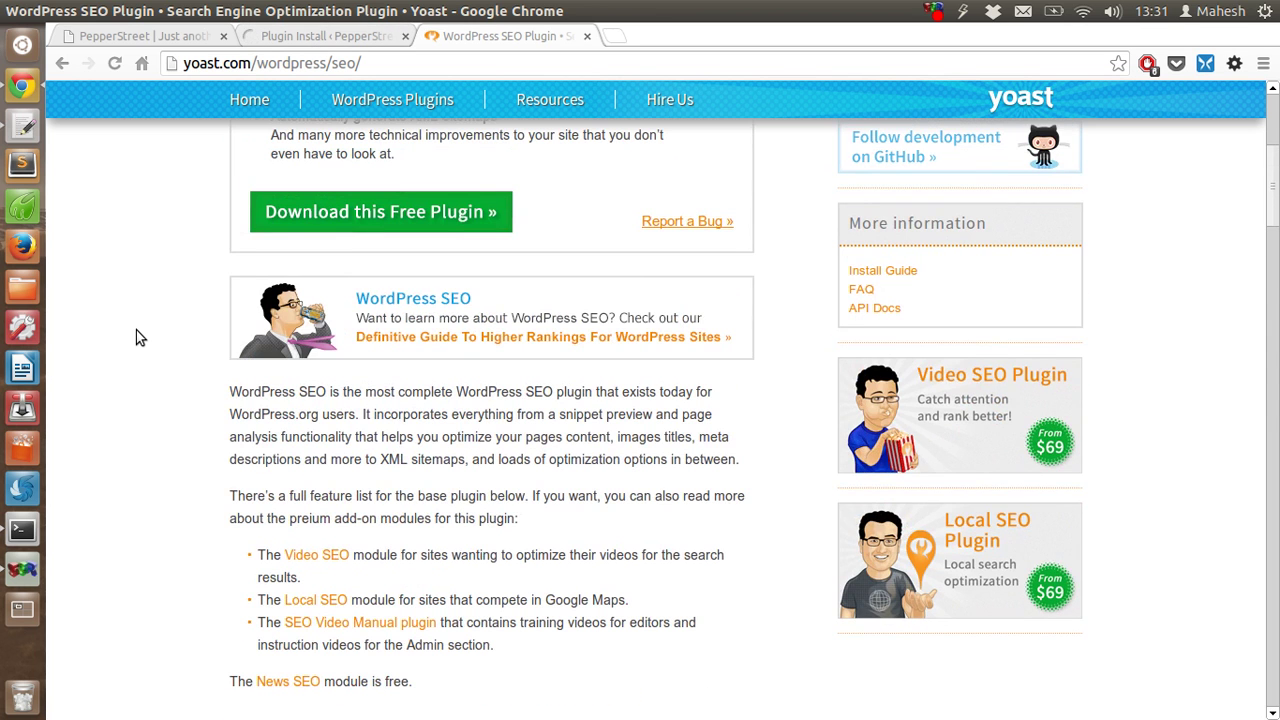
scroll(140, 338, "up", 9)
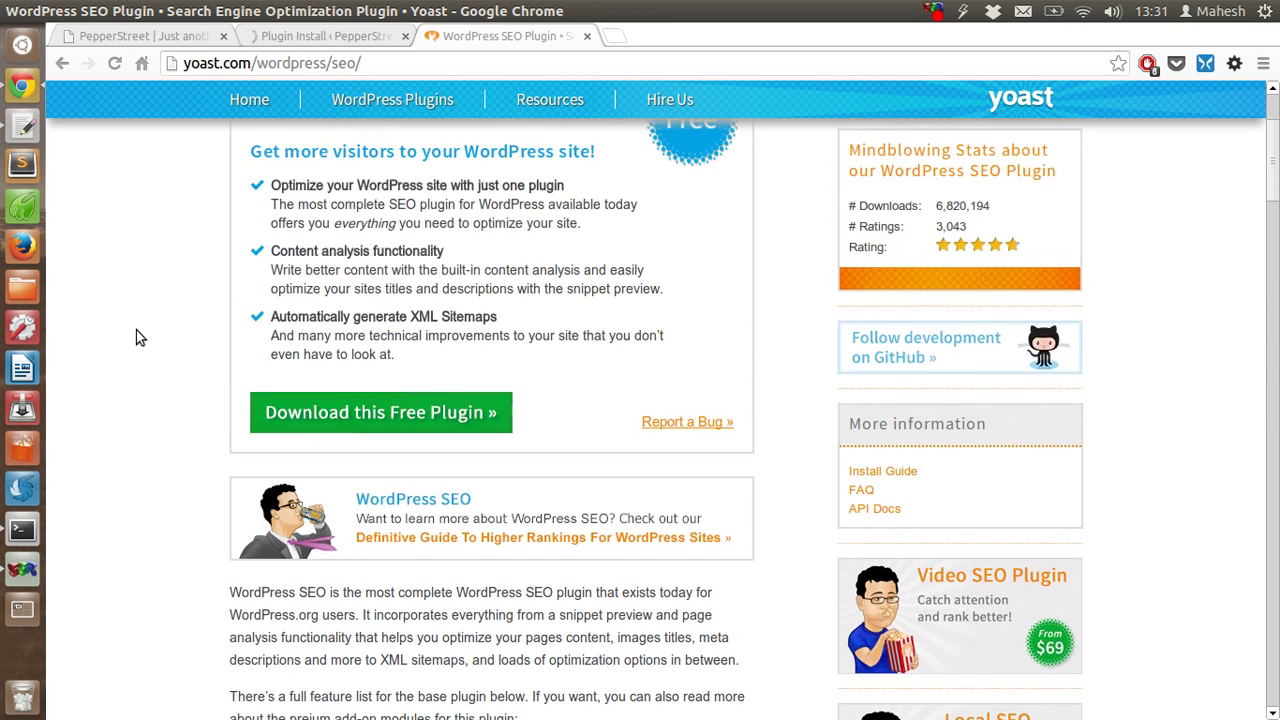
scroll(140, 338, "down", 13)
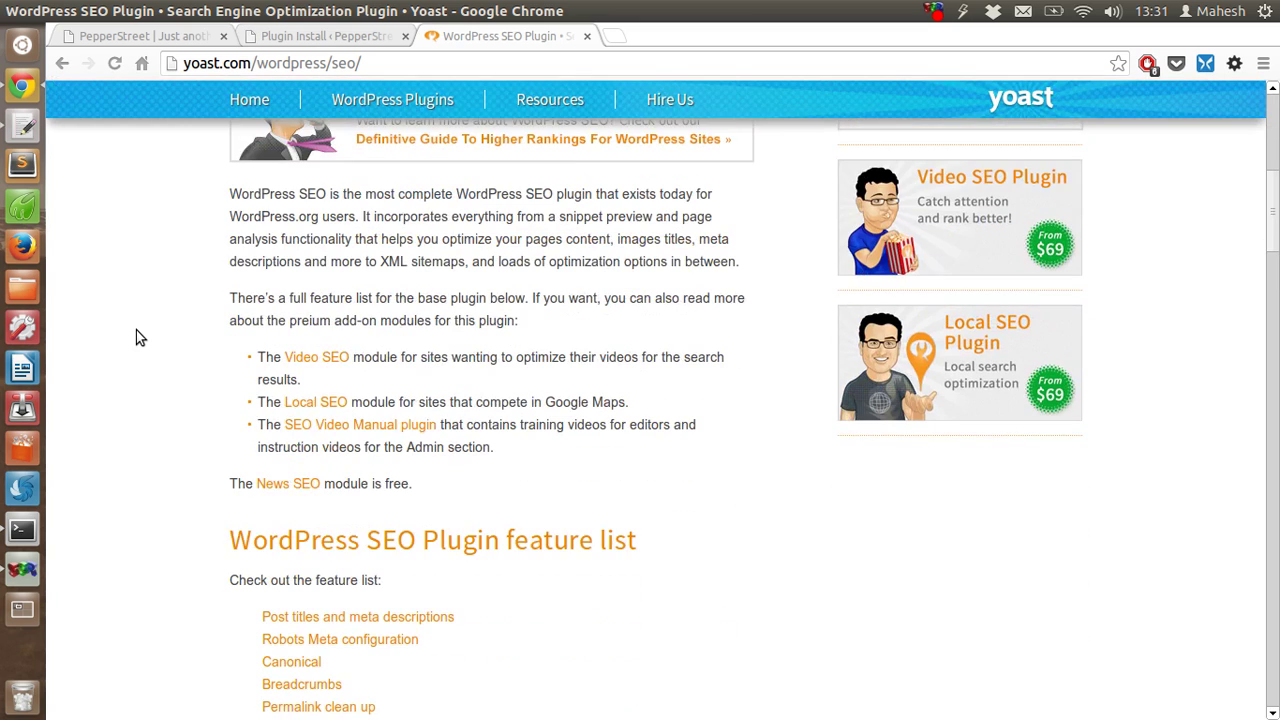
Step: Activate the installed WordPress SEO by Yoast plugin and decline its anonymous usage tracking
left_click(310, 37)
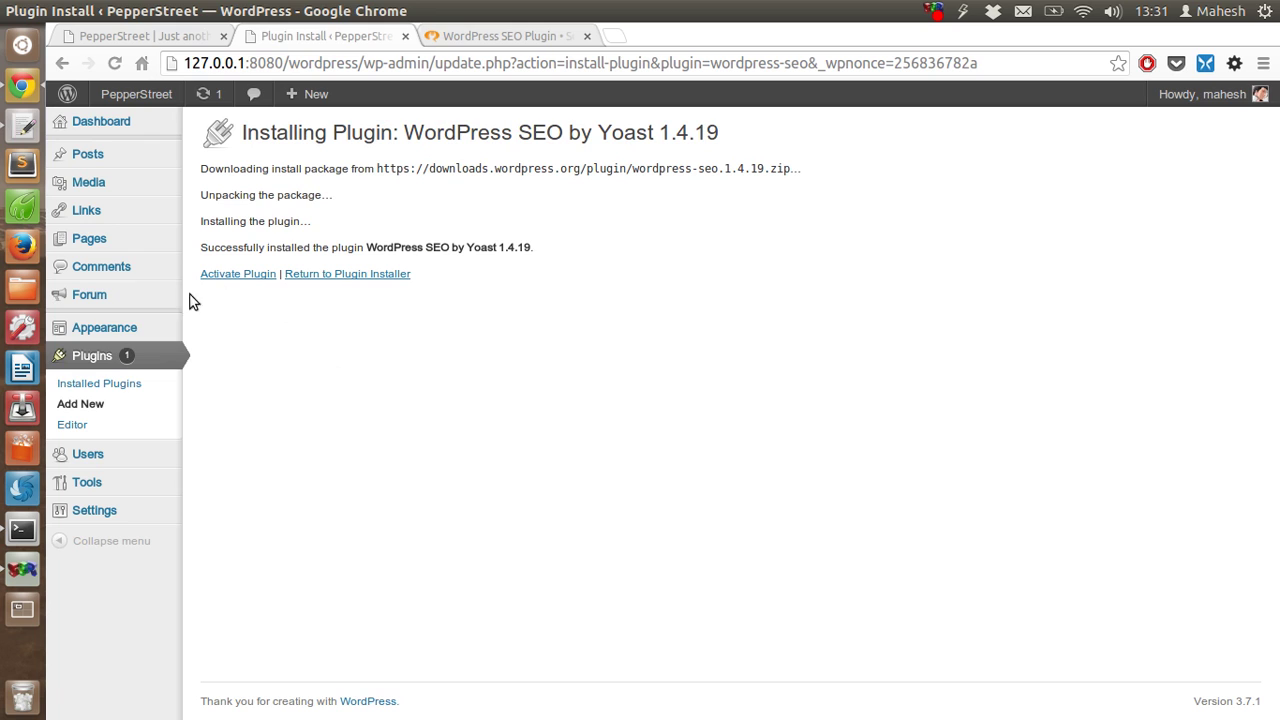
left_click_drag(225, 168, 268, 166)
left_click(198, 262)
left_click(242, 278)
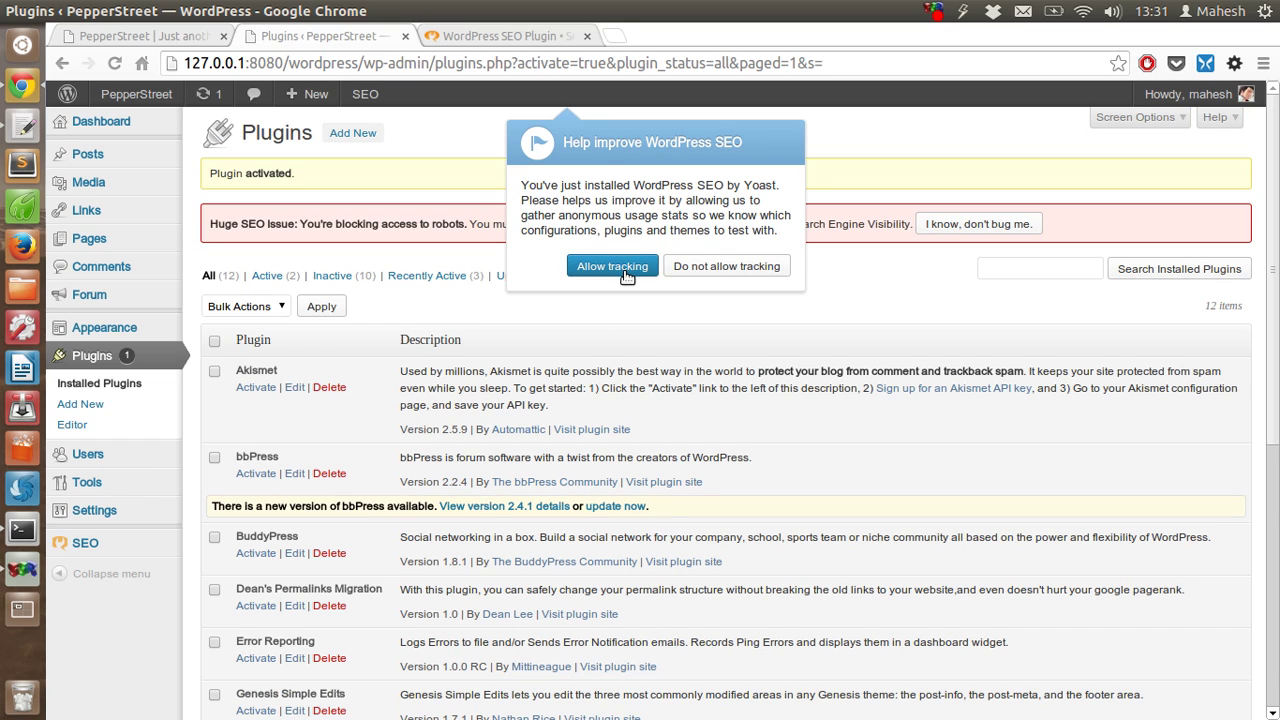
left_click(731, 268)
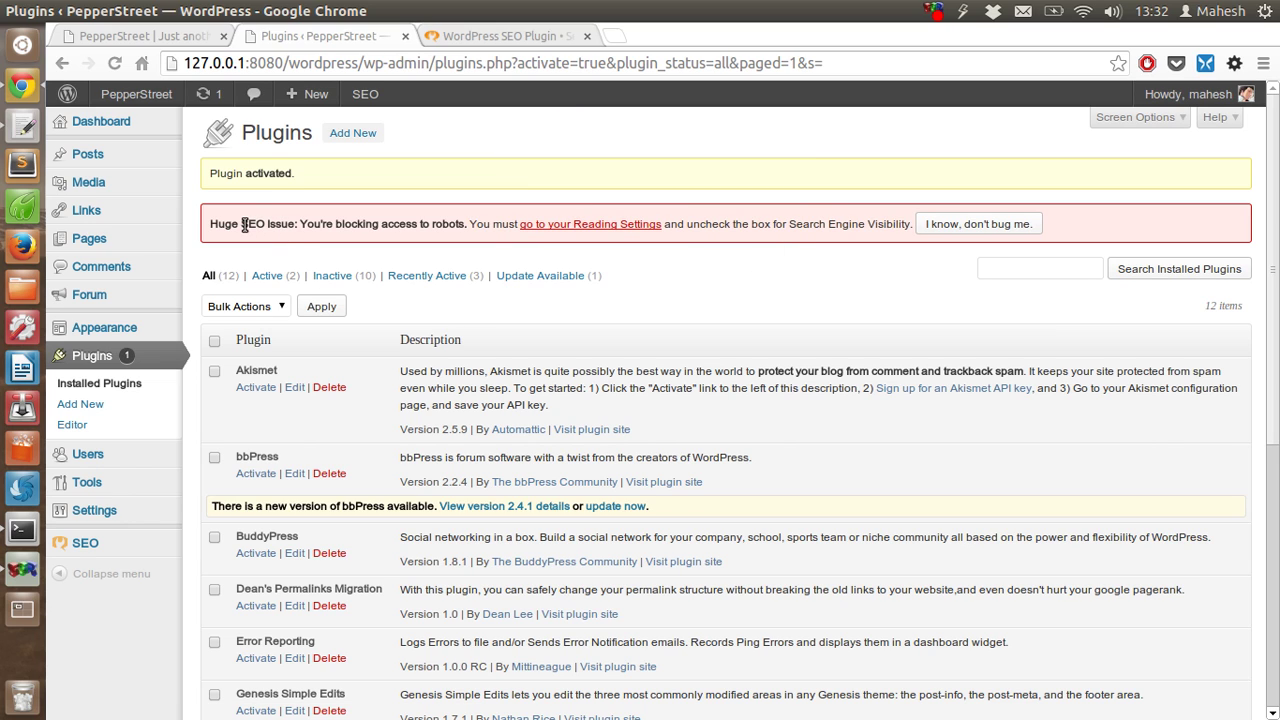
Step: Read the SEO issue notice about blocking access to robots and try to dismiss it
left_click_drag(244, 225, 436, 222)
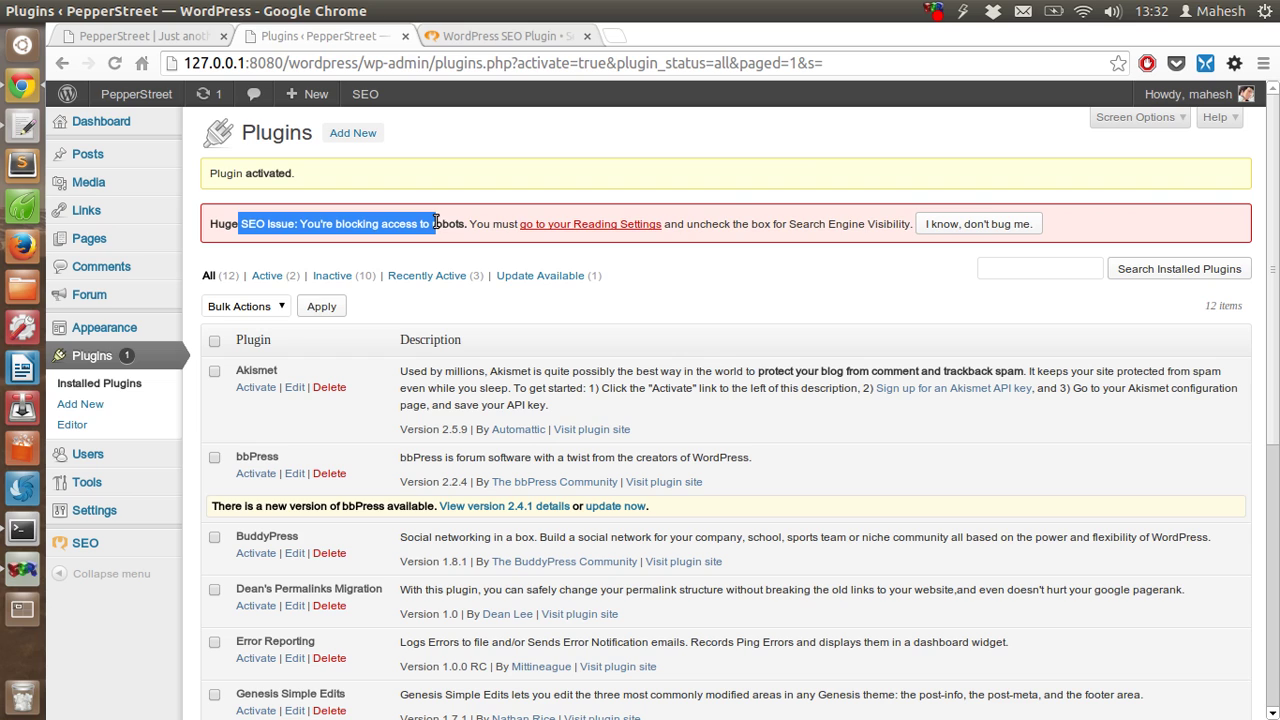
left_click(436, 222)
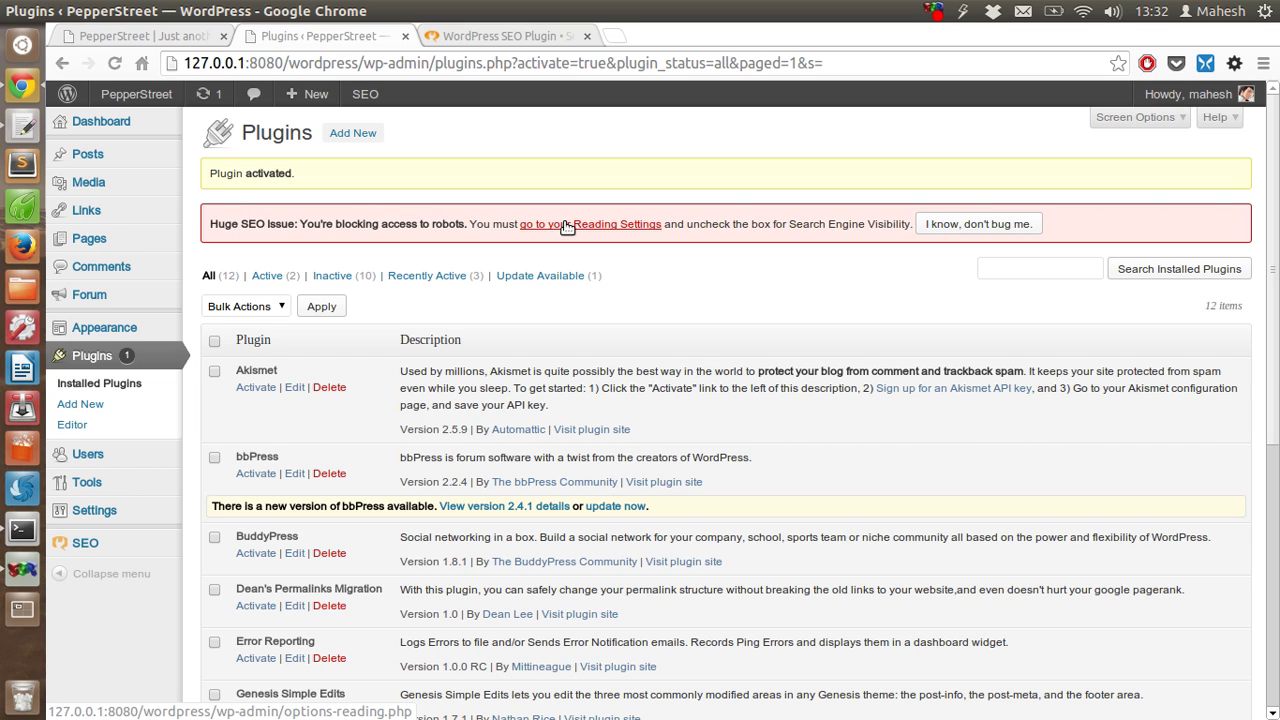
left_click_drag(760, 224, 883, 224)
left_click(883, 224)
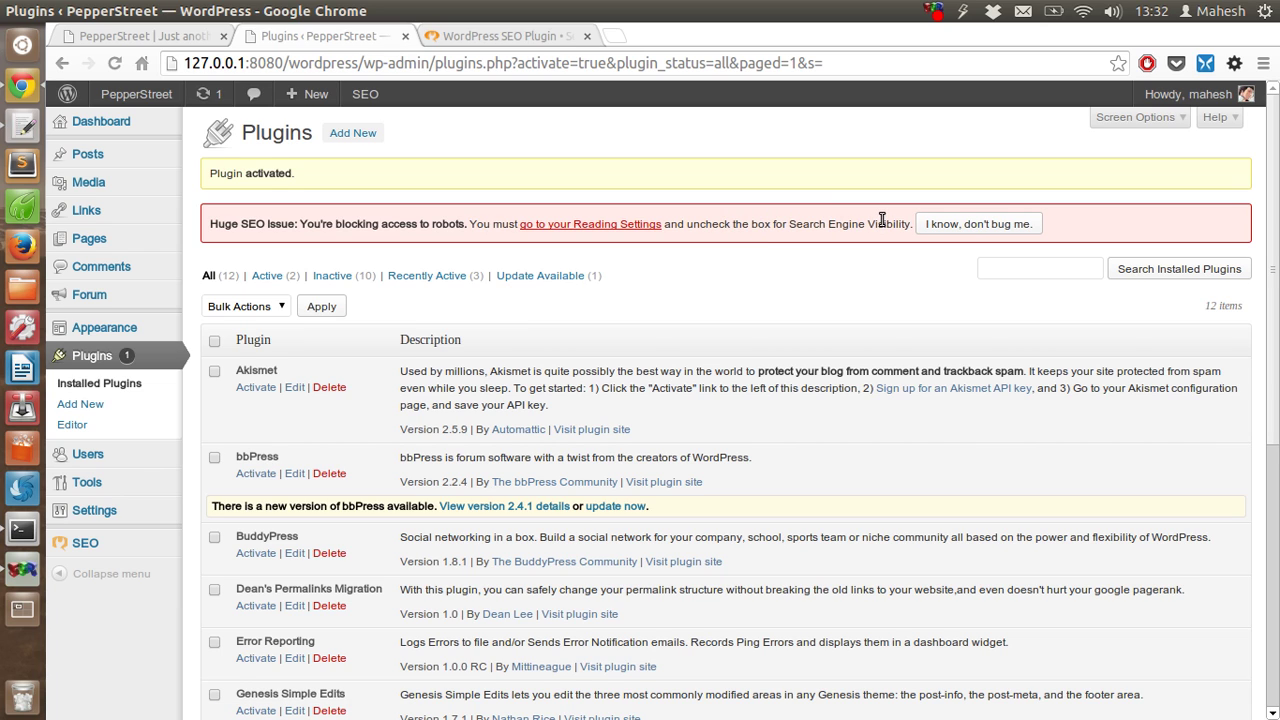
left_click(970, 226)
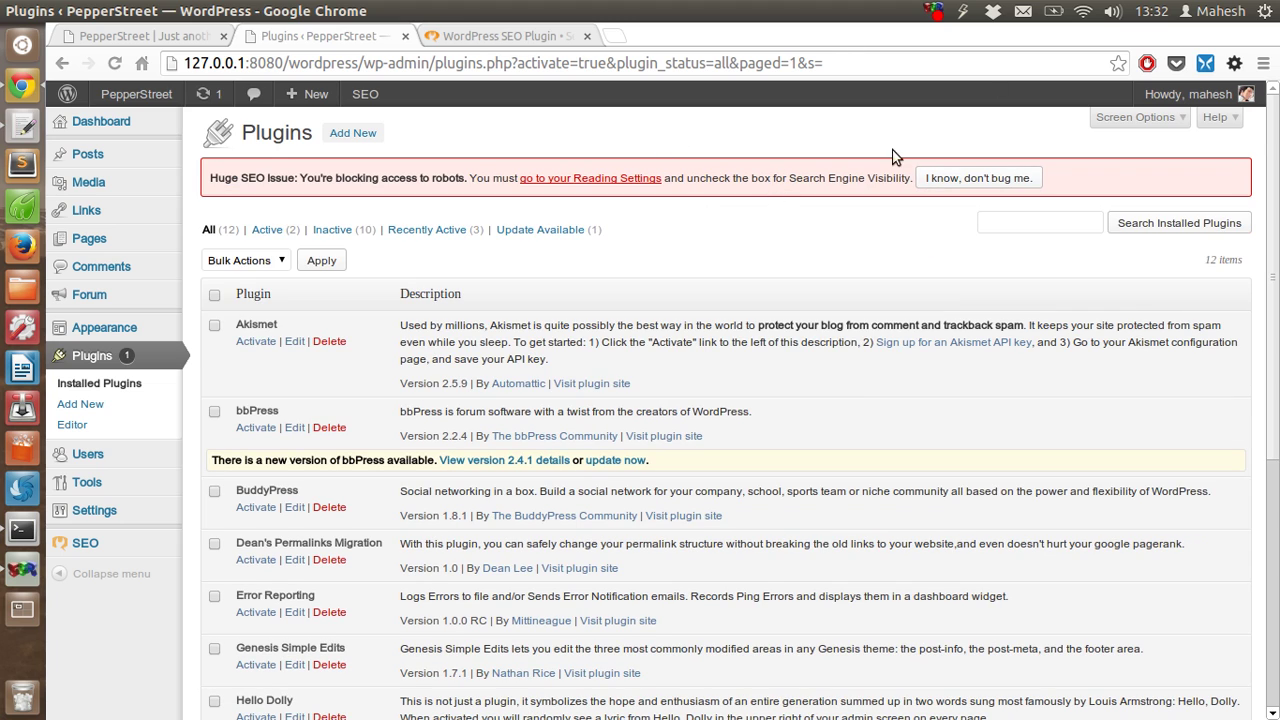
Step: Open the General Settings dashboard of the newly activated Yoast WordPress SEO plugin
left_click(255, 612)
scroll(813, 235, "down", 1)
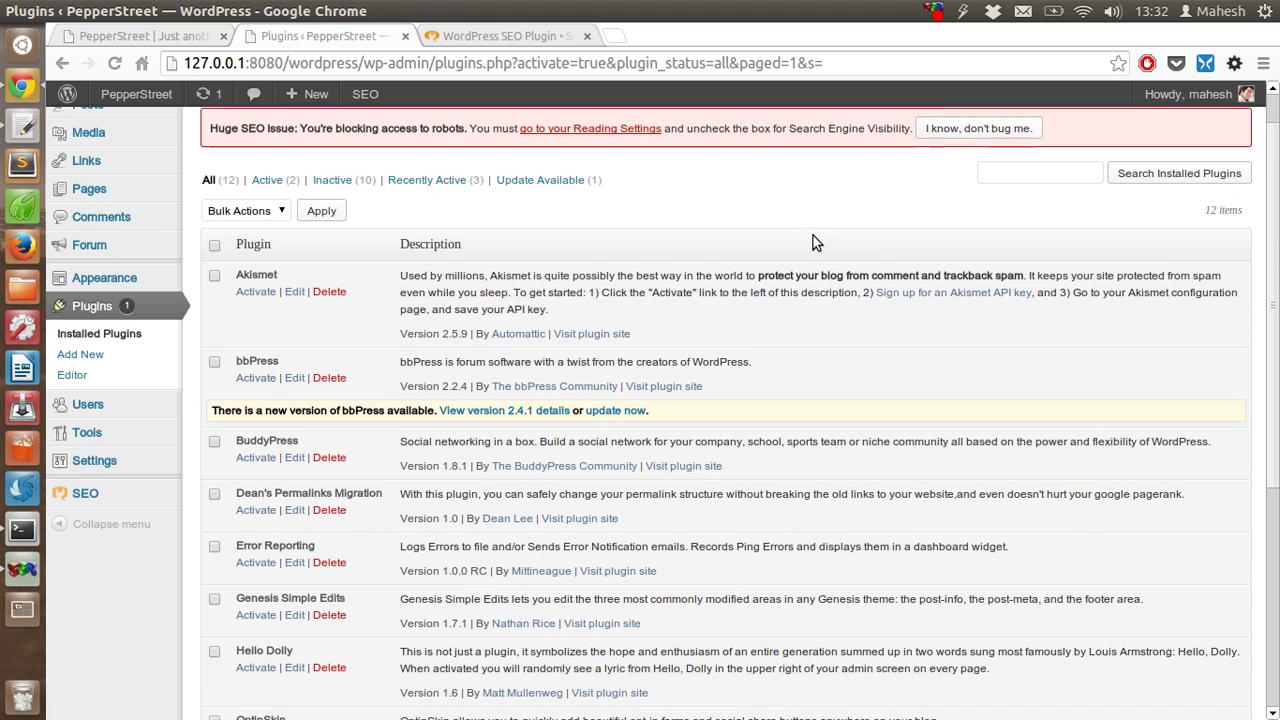
mouse_move(148, 495)
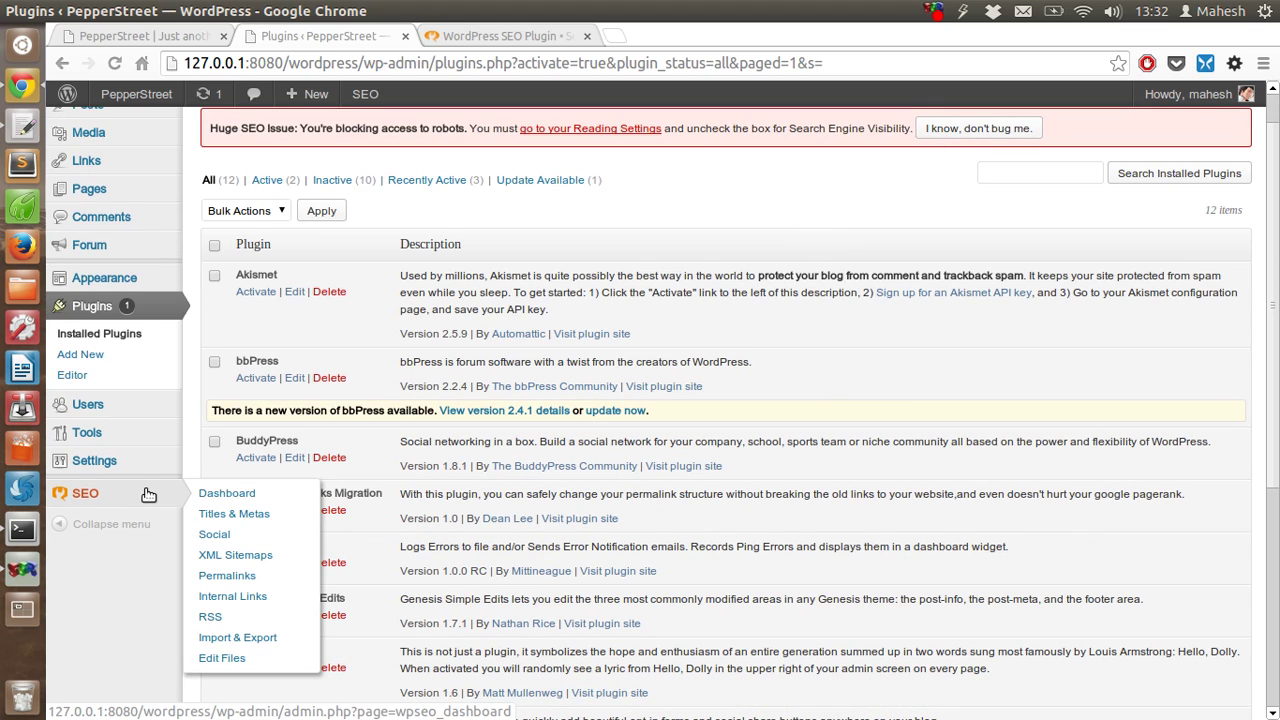
left_click(148, 495)
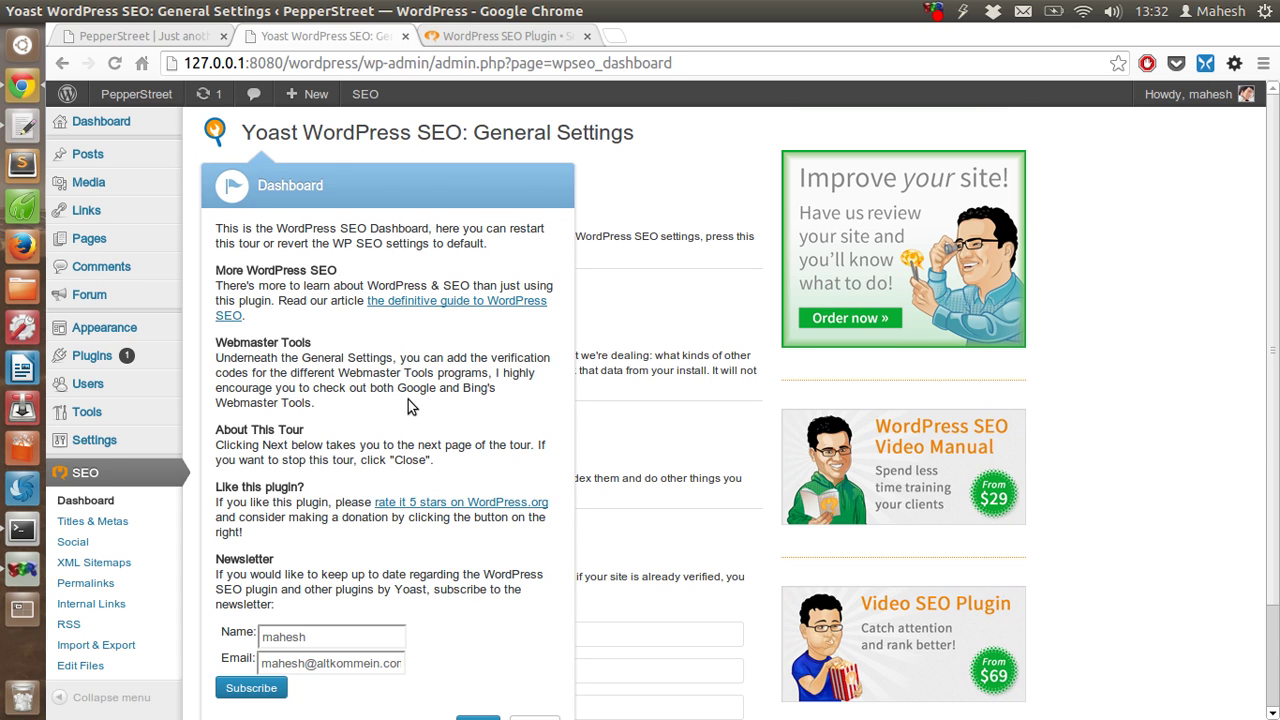
Step: Look over the newsletter sign-up in the SEO dashboard's introductory tour and close the tour without subscribing
scroll(408, 399, "down", 3)
left_click(379, 511)
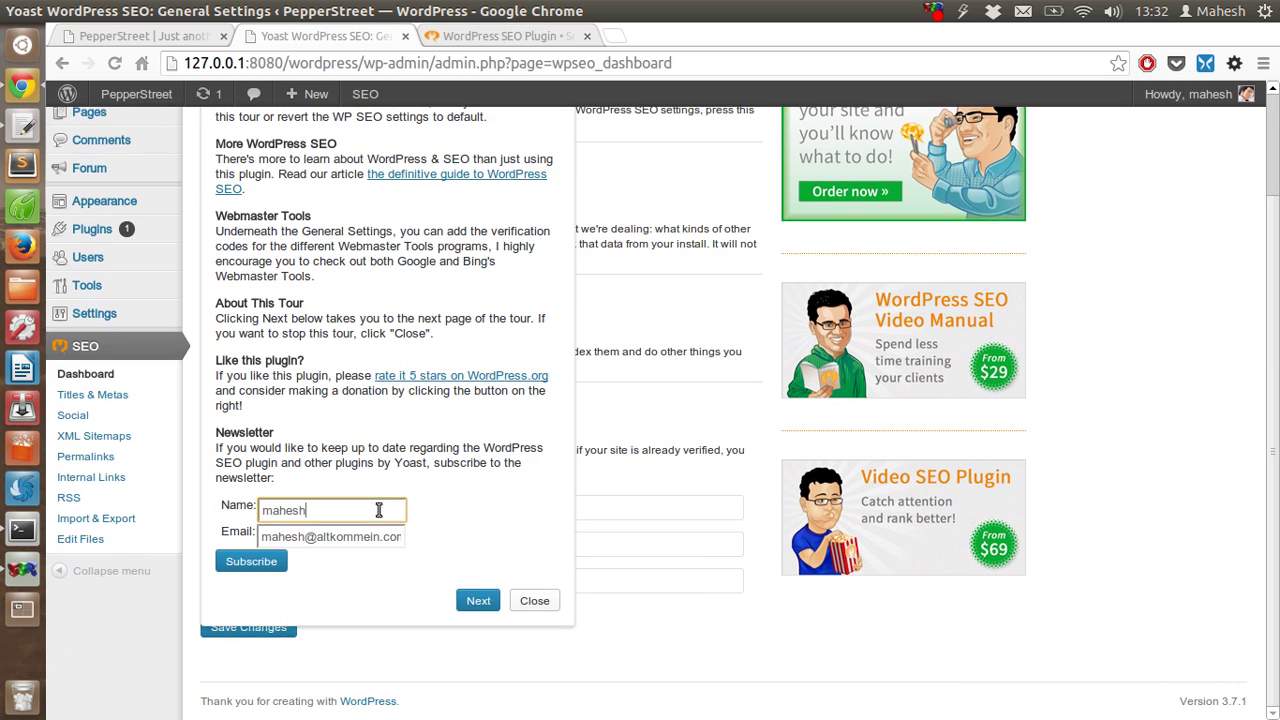
left_click(372, 537)
scroll(528, 463, "up", 3)
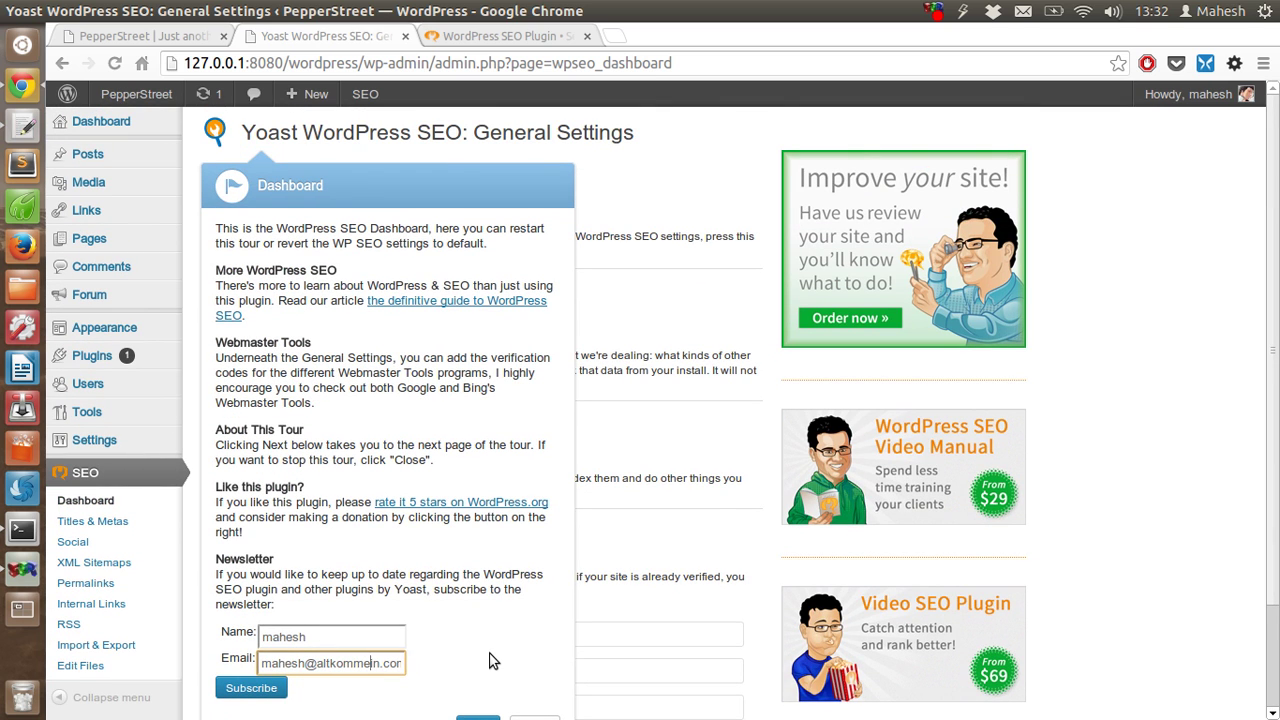
scroll(495, 658, "down", 2)
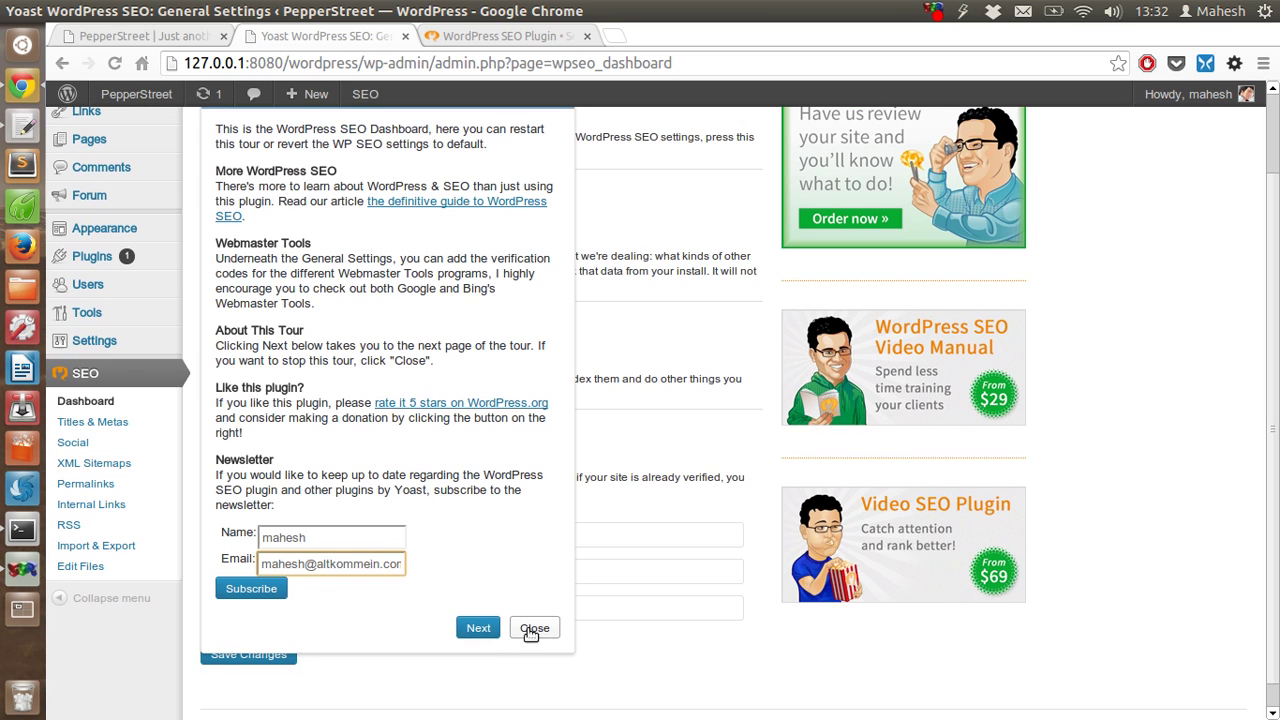
scroll(535, 578, "up", 2)
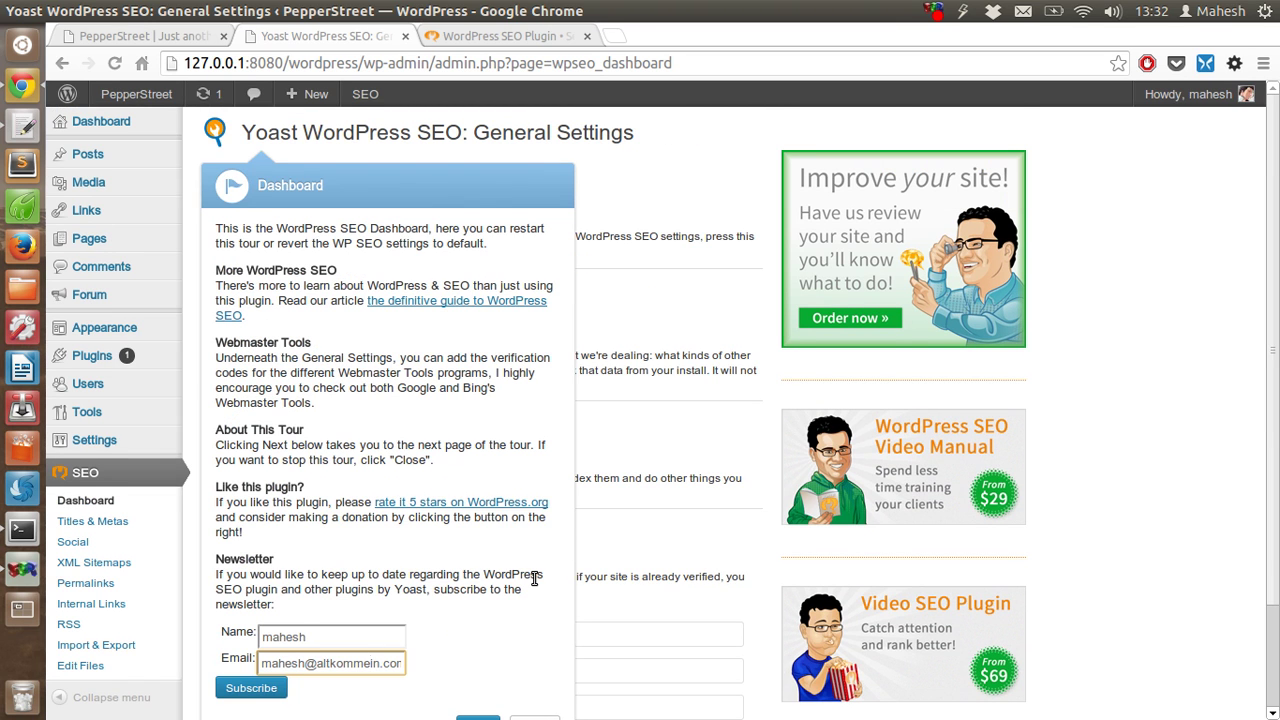
scroll(535, 578, "down", 2)
left_click(545, 605)
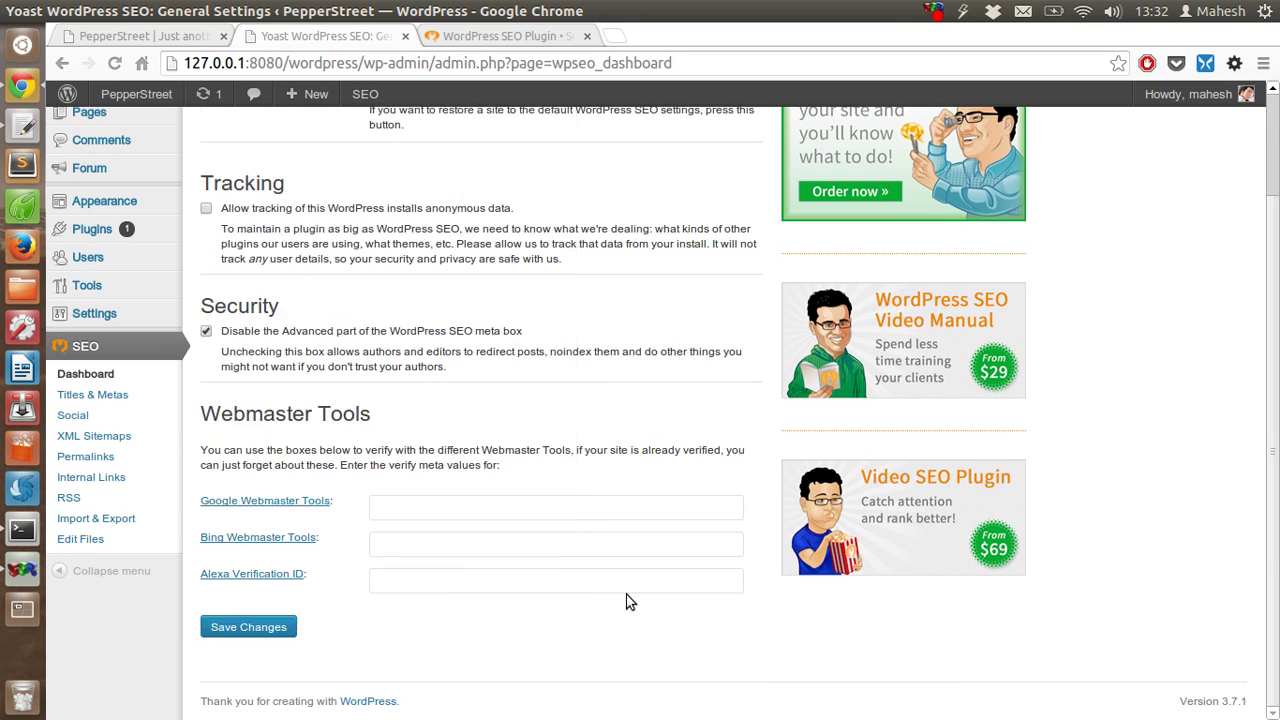
Step: Read the default settings reset, Tracking and Security options on the SEO General Settings page
scroll(525, 402, "up", 2)
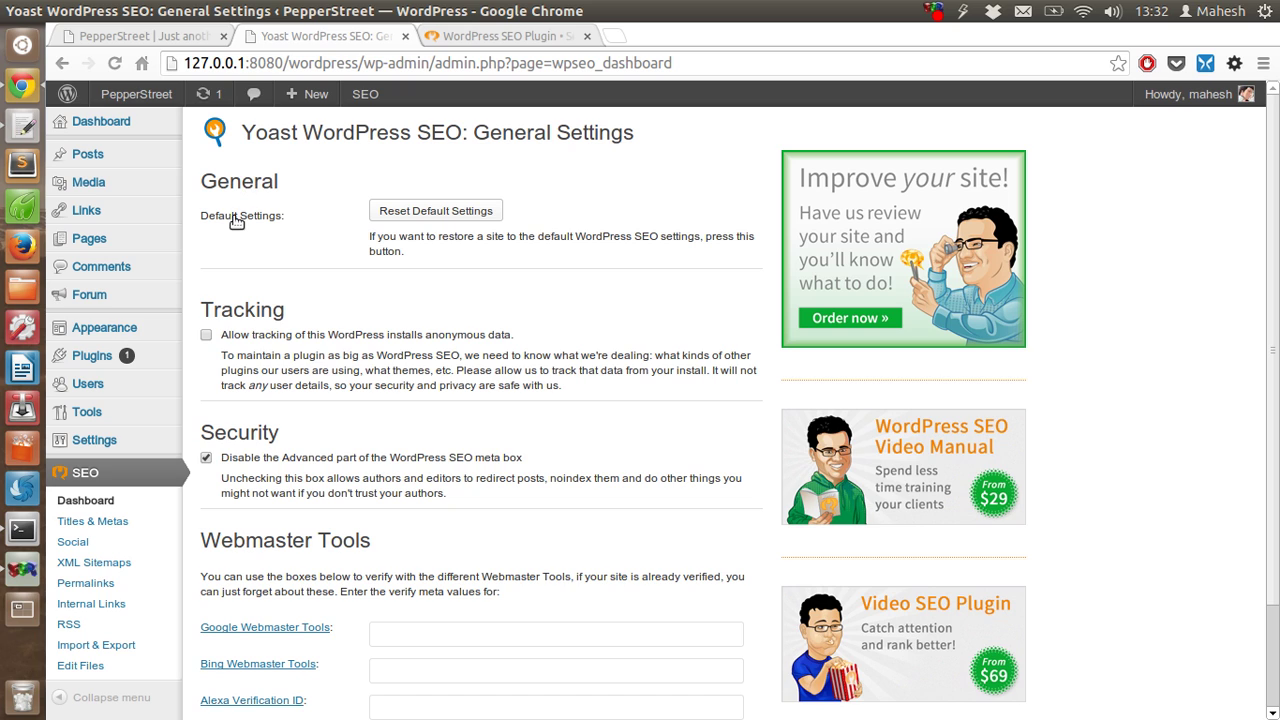
left_click_drag(599, 236, 734, 252)
left_click(720, 260)
scroll(600, 414, "down", 2)
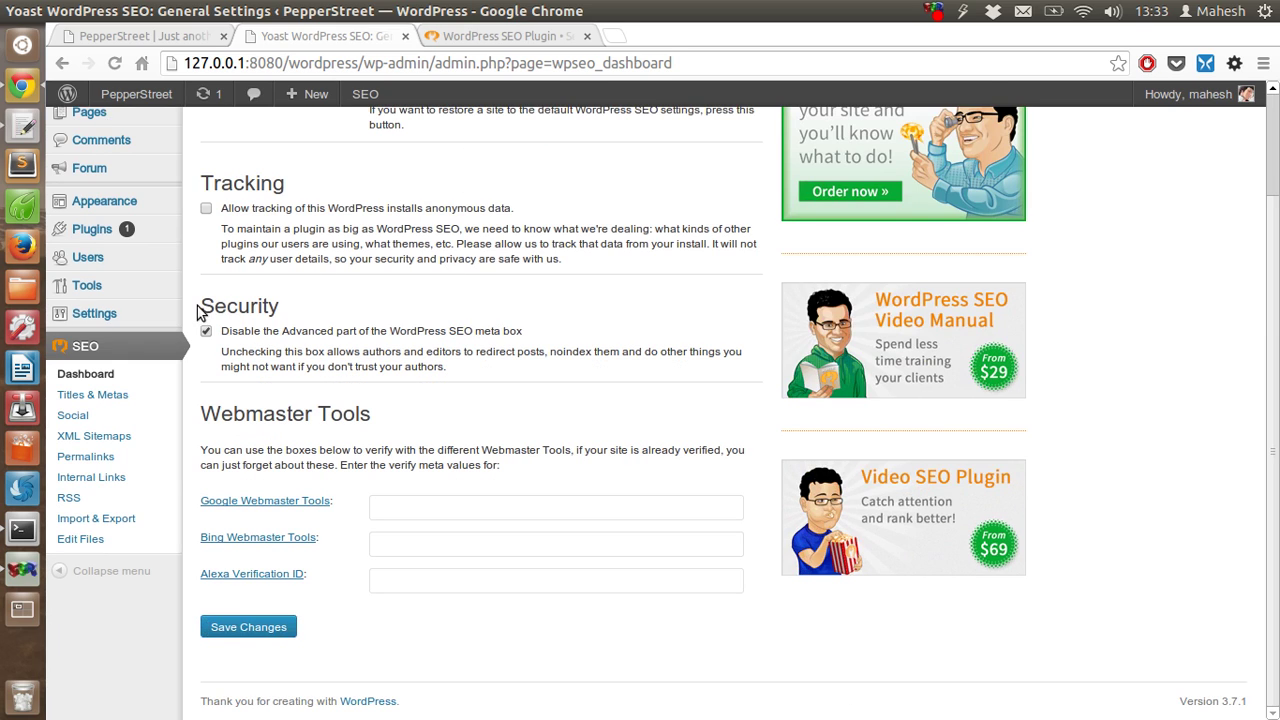
left_click_drag(200, 310, 286, 297)
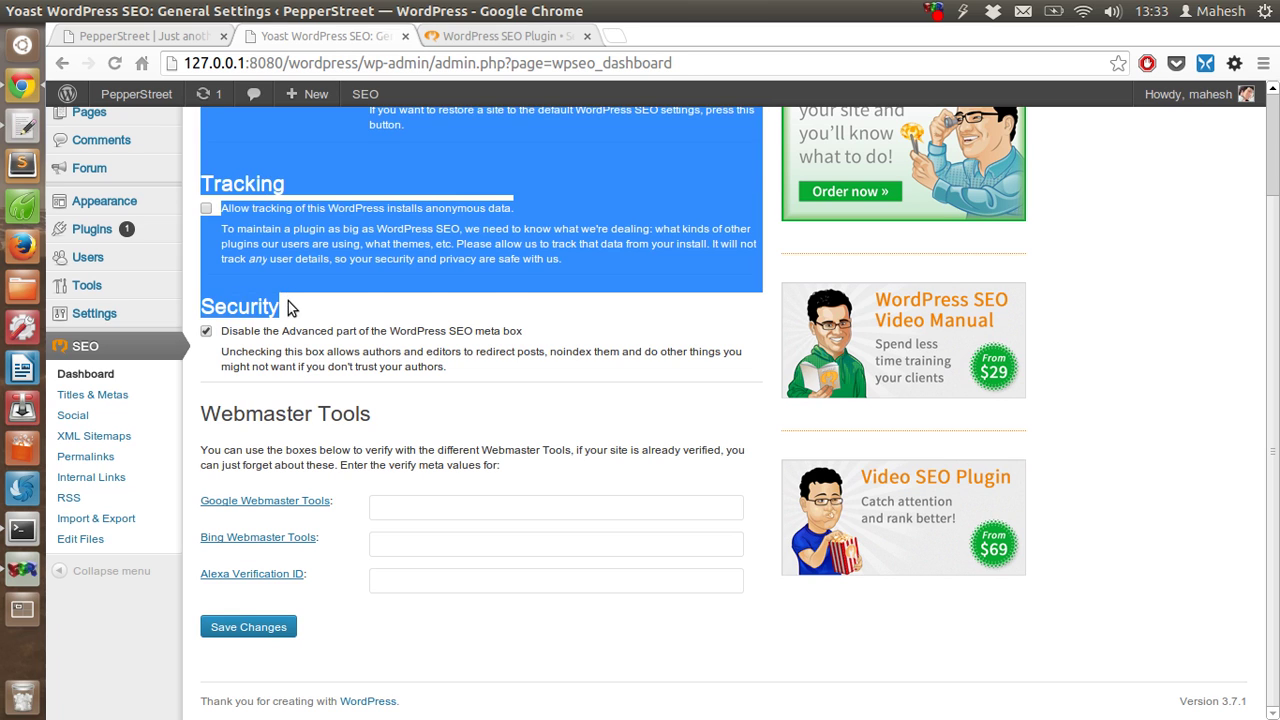
left_click(290, 305)
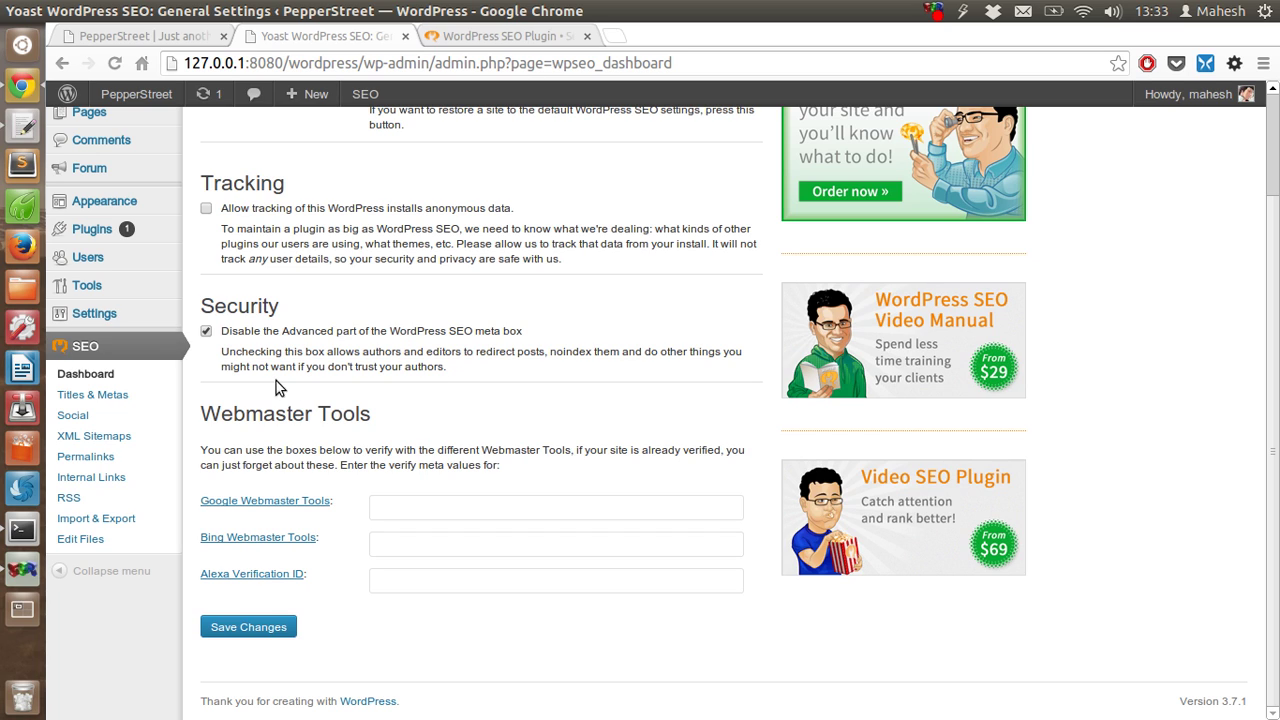
left_click_drag(257, 367, 462, 392)
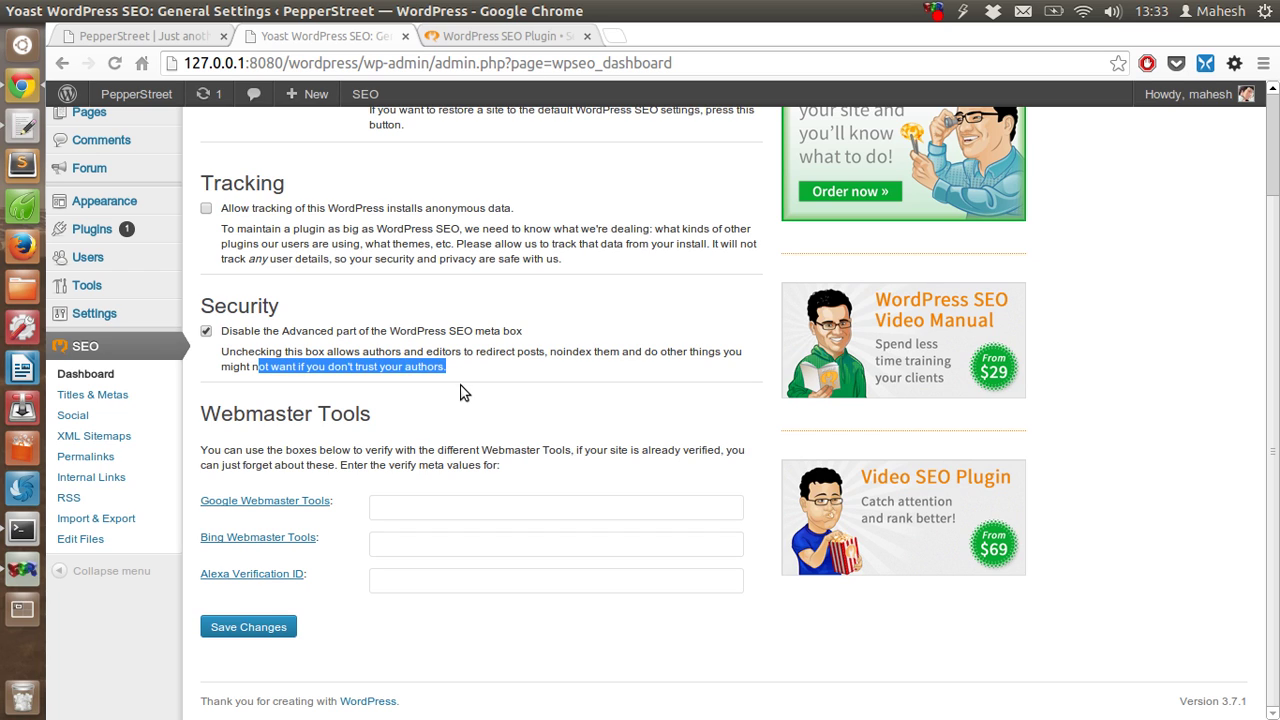
left_click(461, 392)
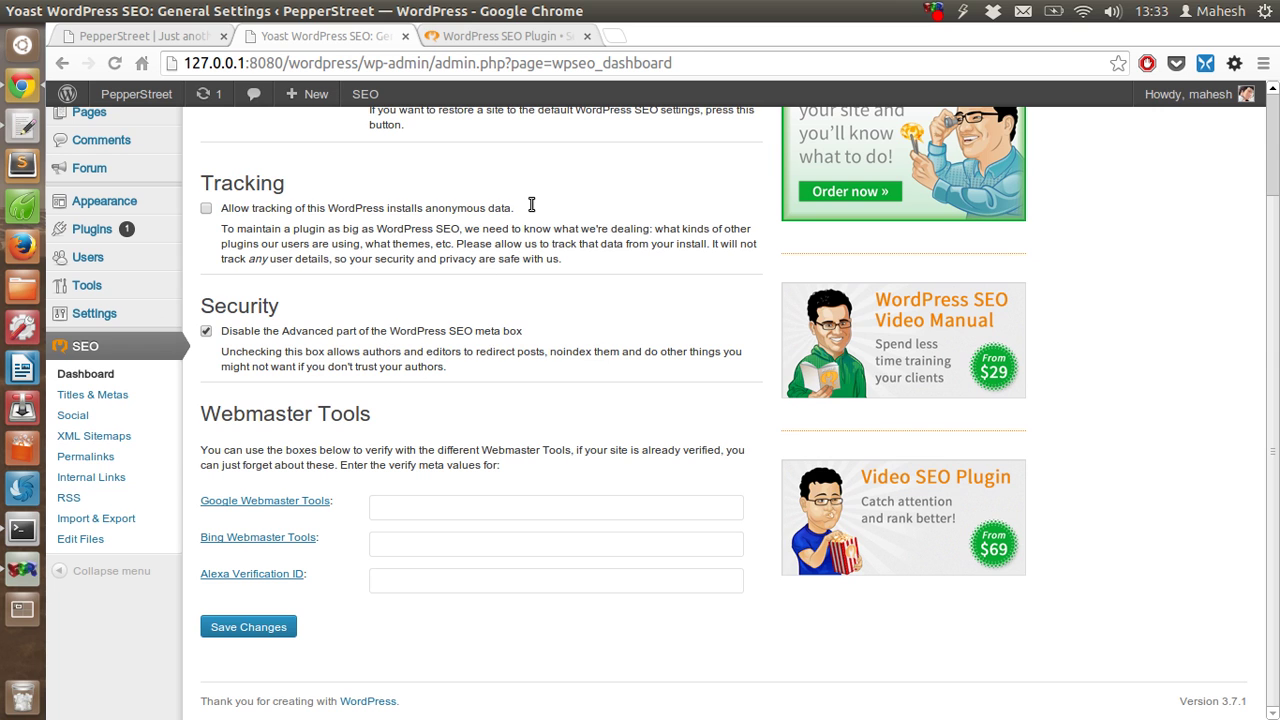
scroll(531, 204, "up", 3)
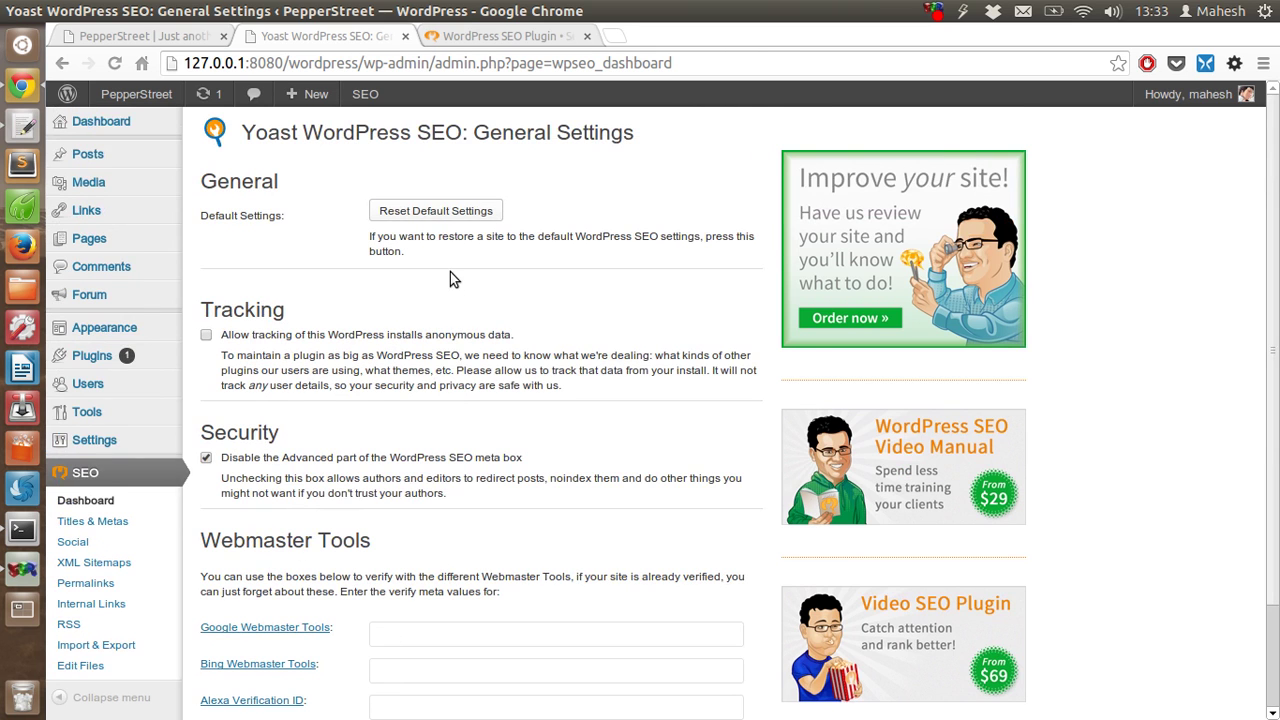
Step: Examine the Webmaster Tools verification fields for Google Webmaster Tools, Bing Webmaster Tools and Alexa Verification ID
scroll(340, 430, "down", 3)
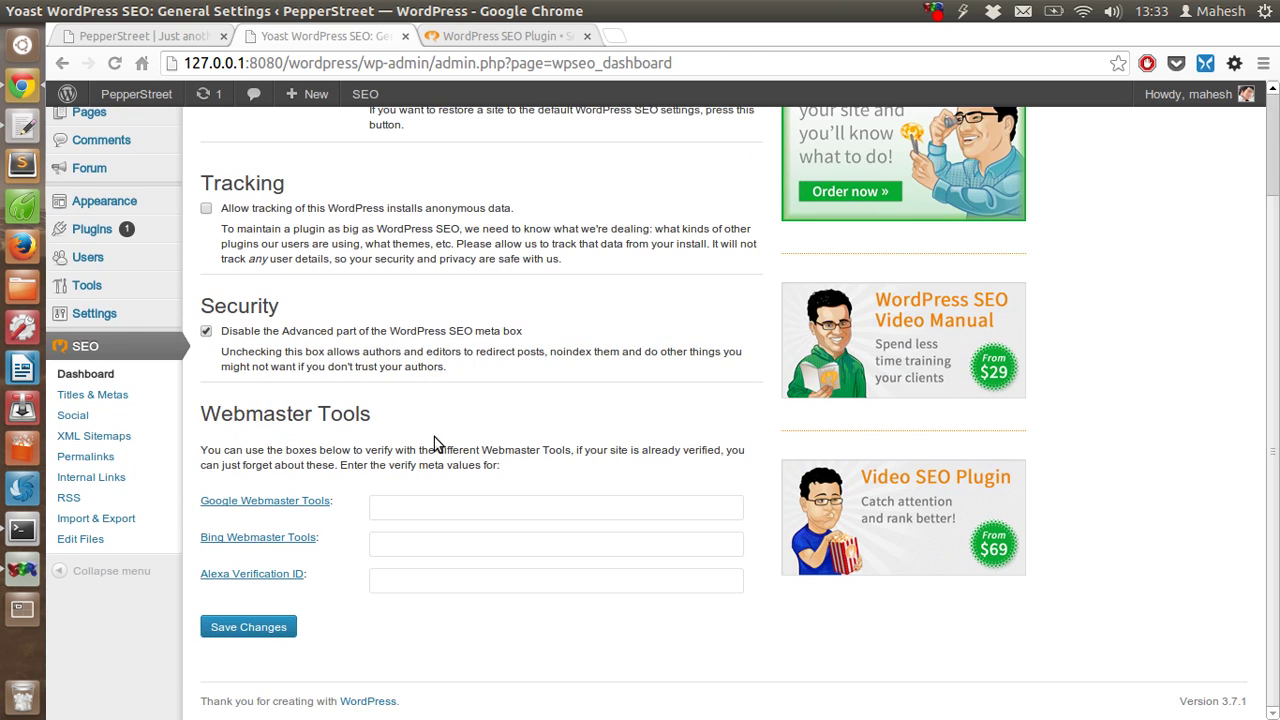
left_click(403, 503)
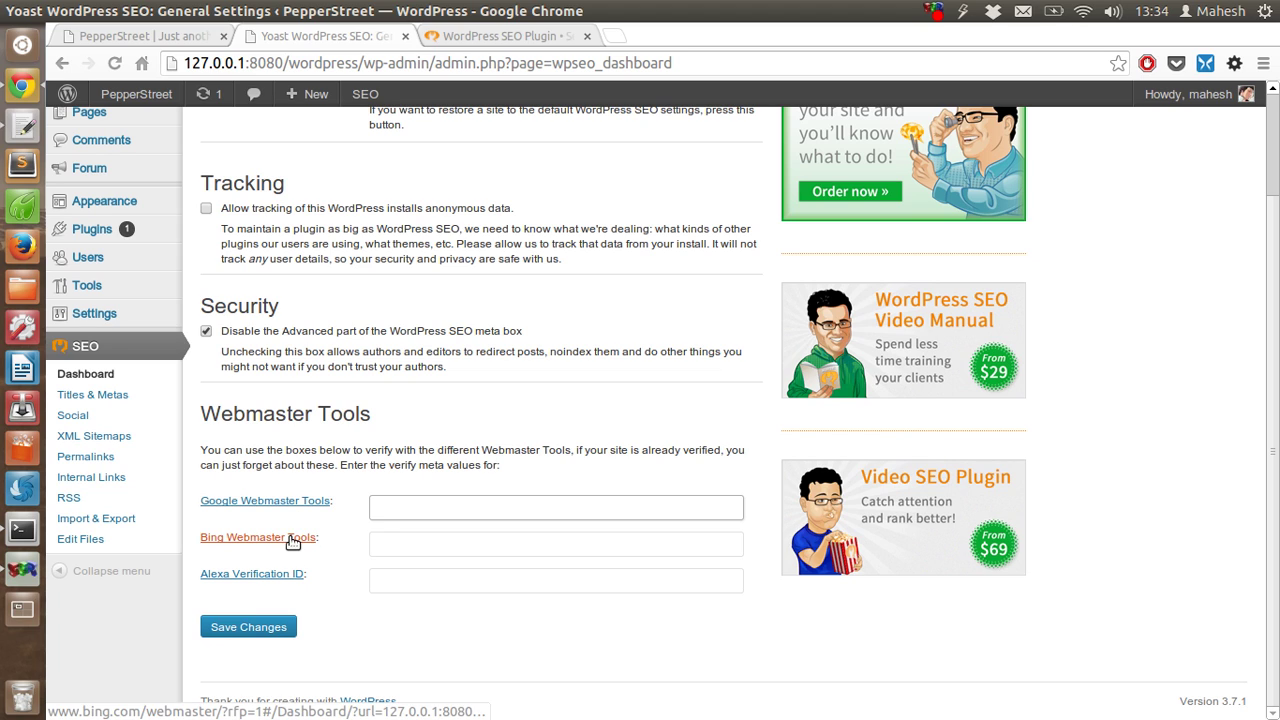
left_click(379, 538)
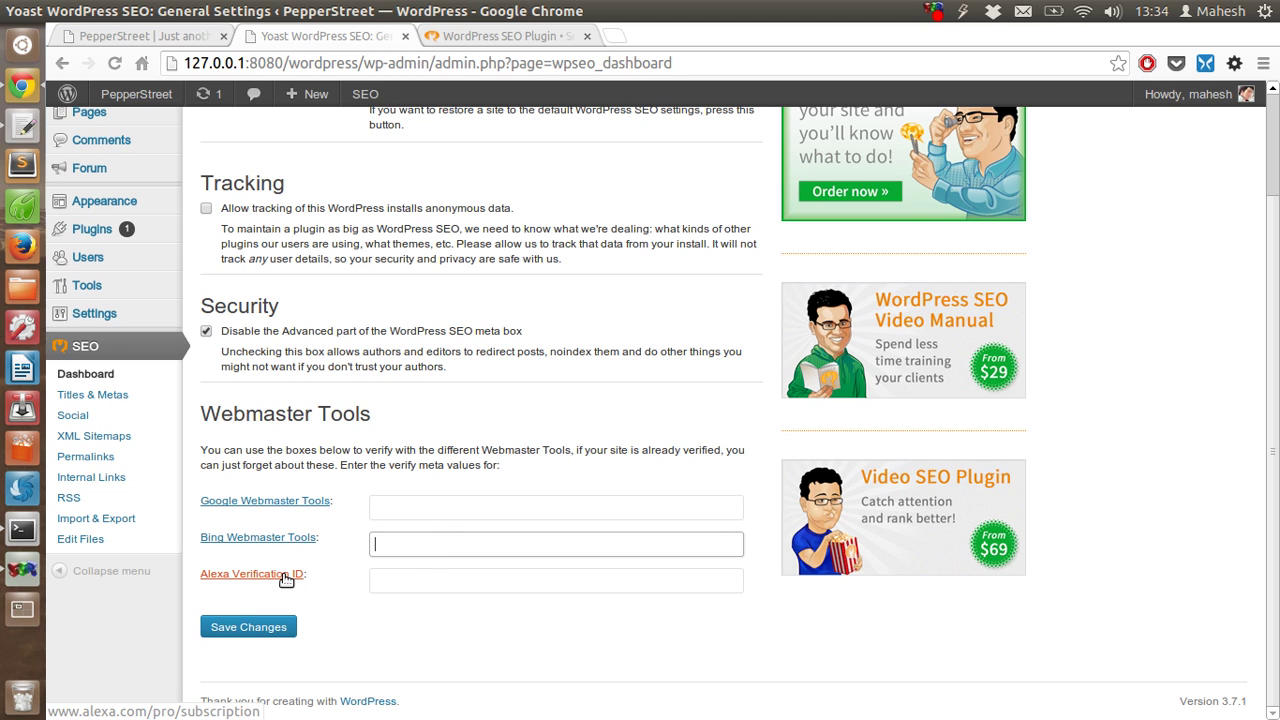
left_click(384, 572)
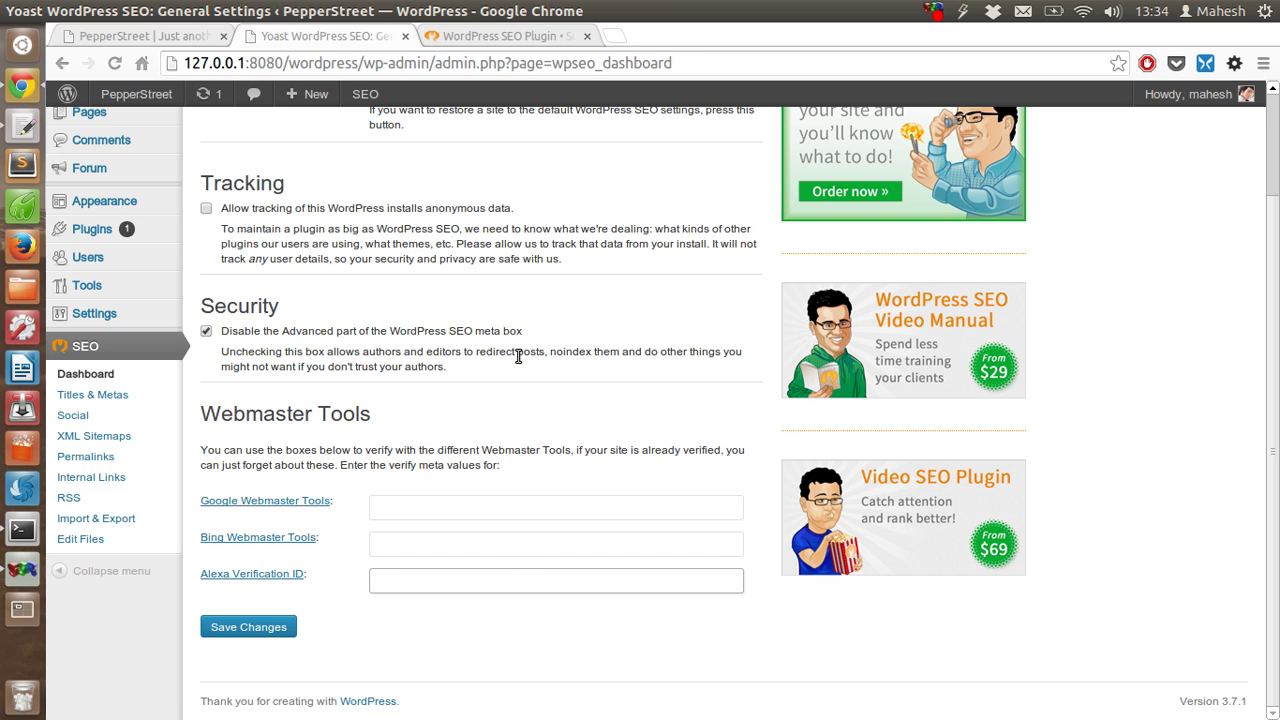
scroll(519, 357, "up", 3)
scroll(519, 357, "down", 3)
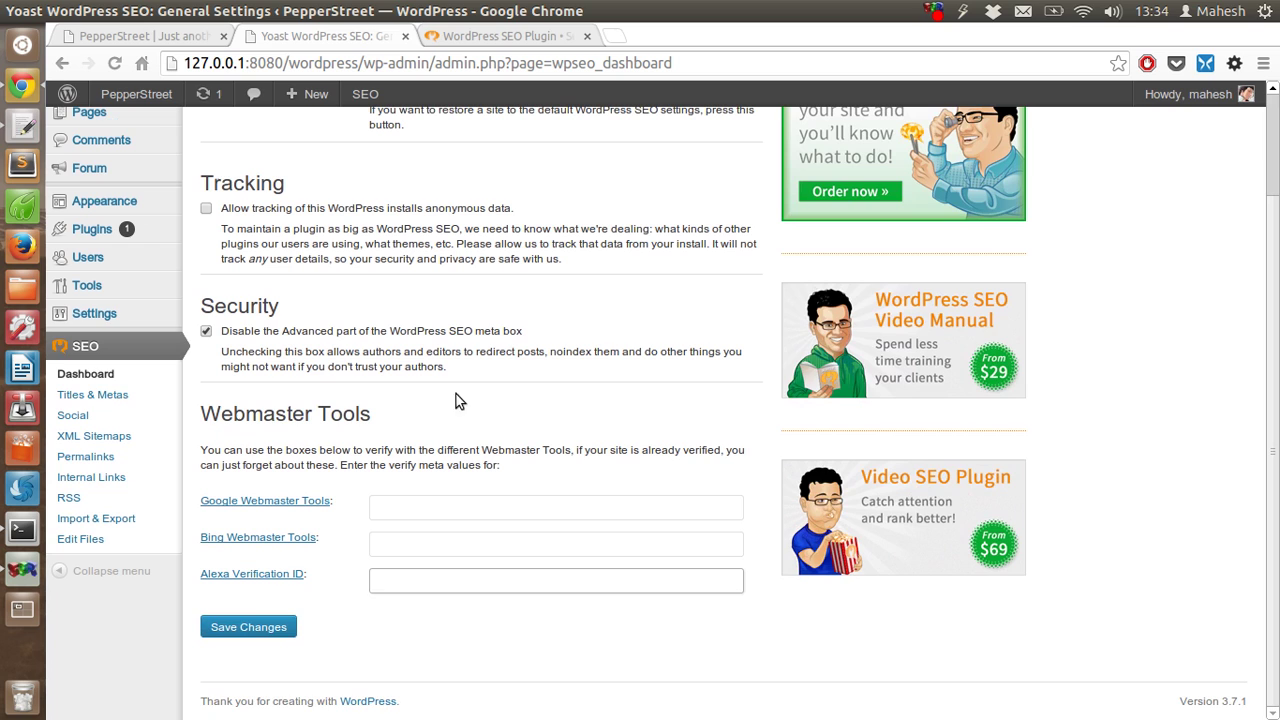
Step: Open the plugin's Titles & Metas settings and look at the Title settings section
left_click(97, 395)
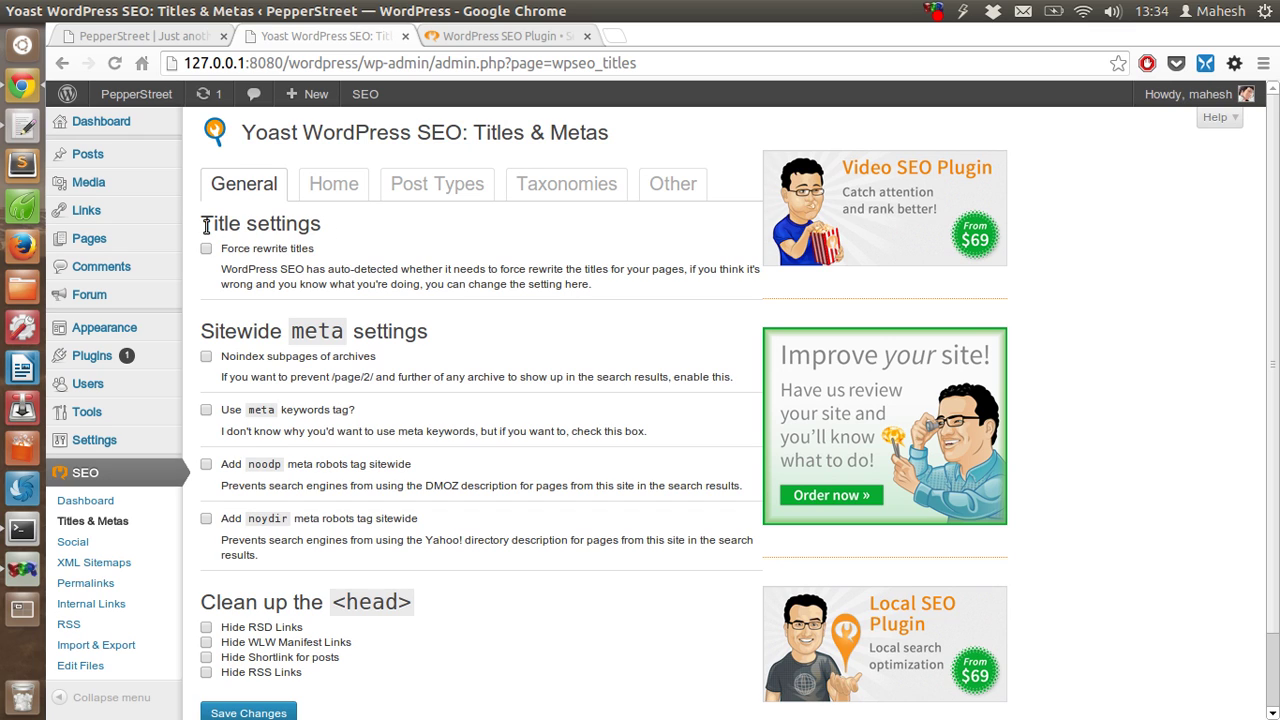
triple_click(274, 222)
left_click(340, 228)
Step: Open the list of all posts in a new tab and open the topmost "Sample Post With Threaded Comments" for editing
mouse_move(175, 157)
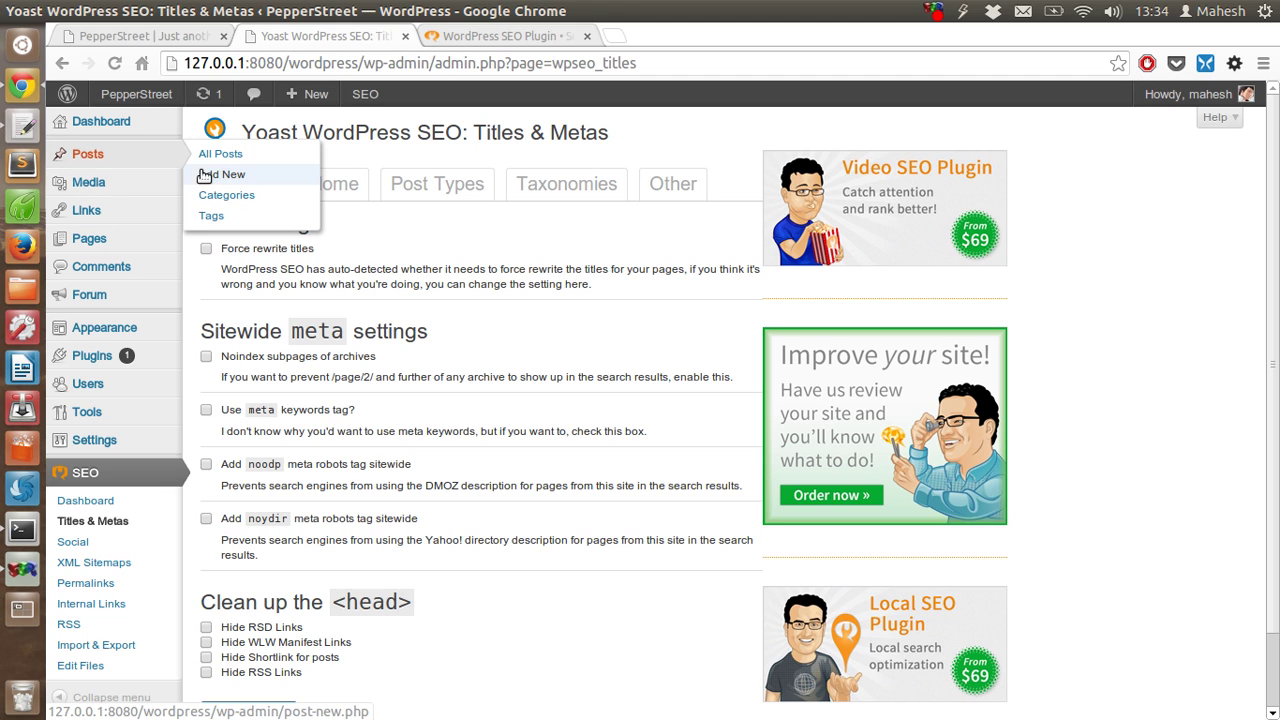
right_click(218, 156)
left_click(222, 162)
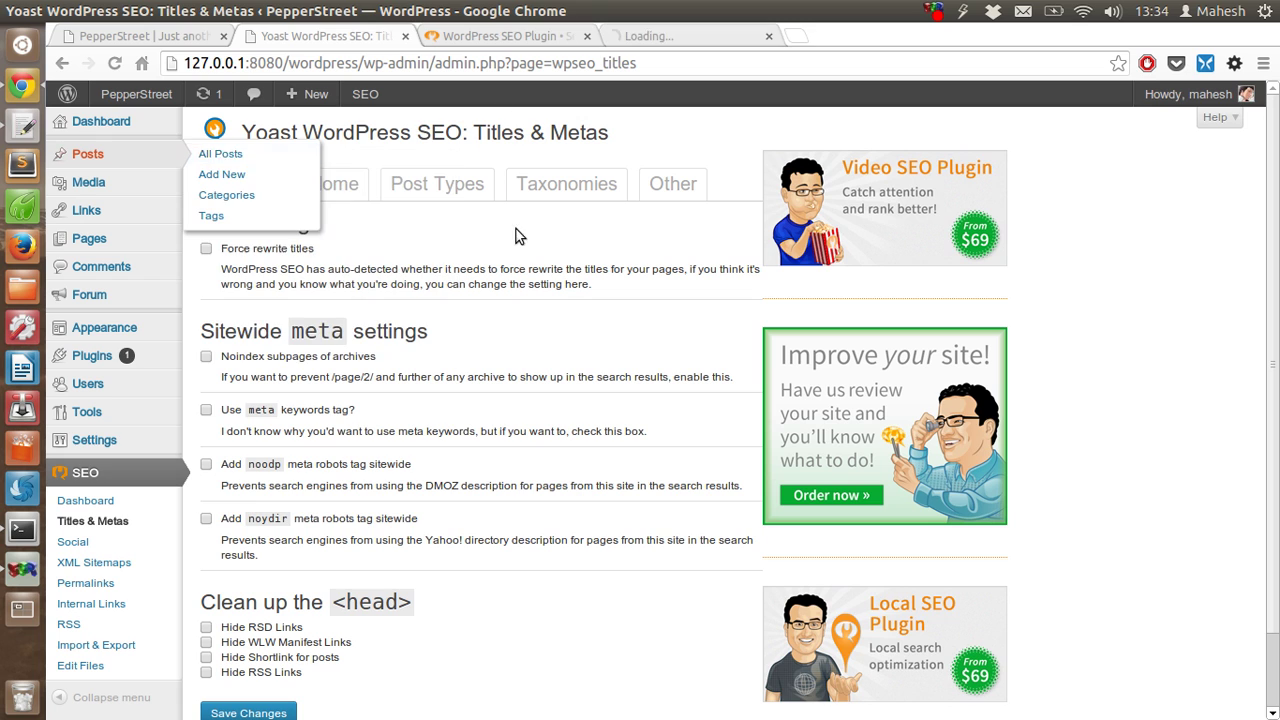
left_click(645, 36)
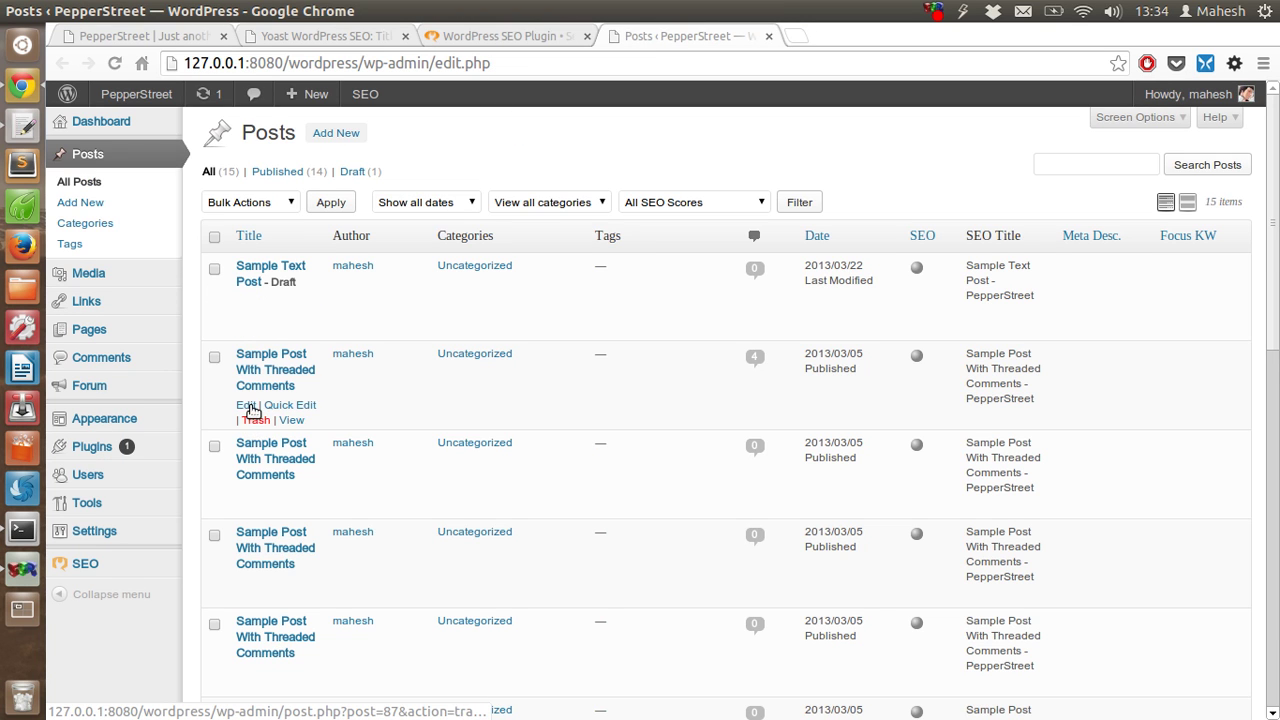
left_click(248, 406)
left_click(495, 38)
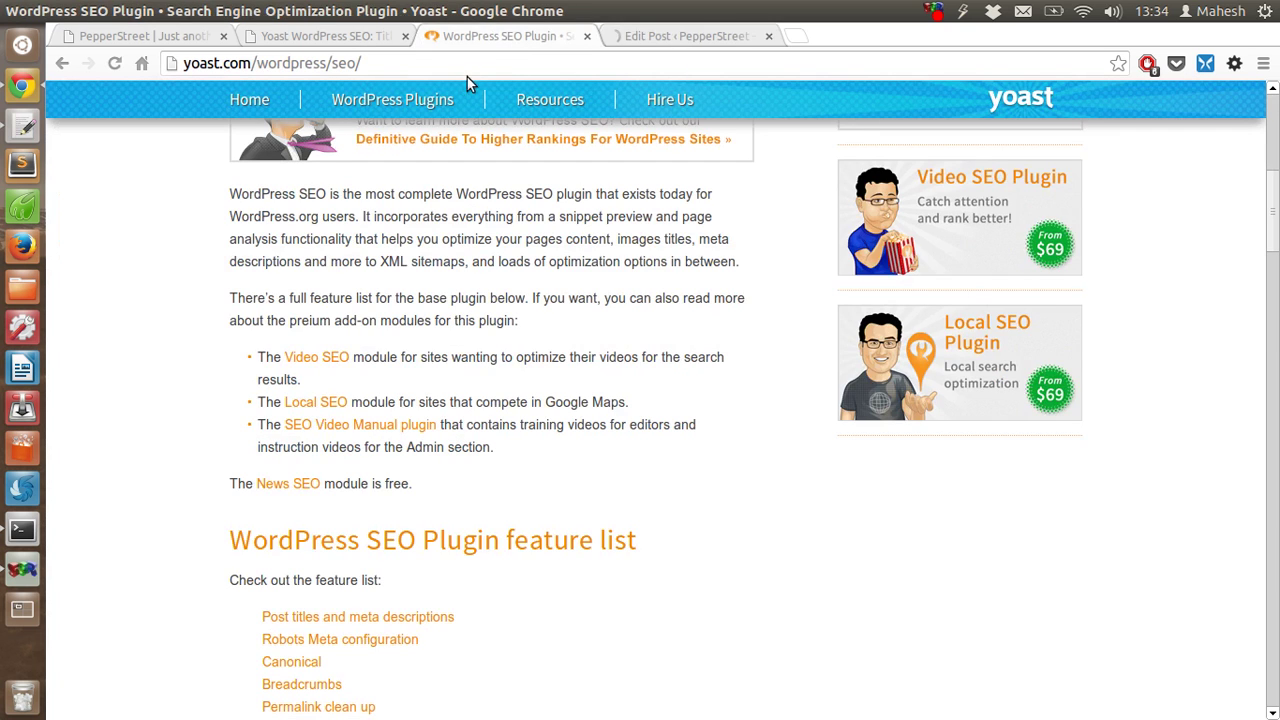
left_click(633, 41)
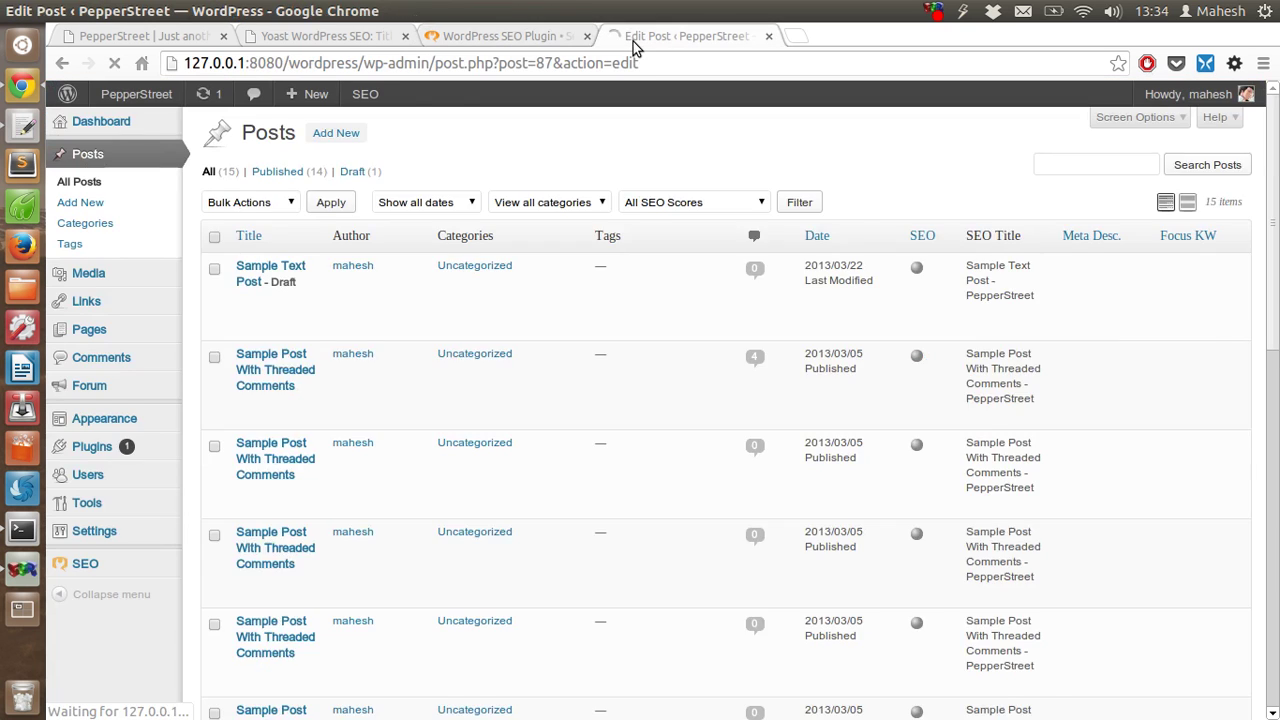